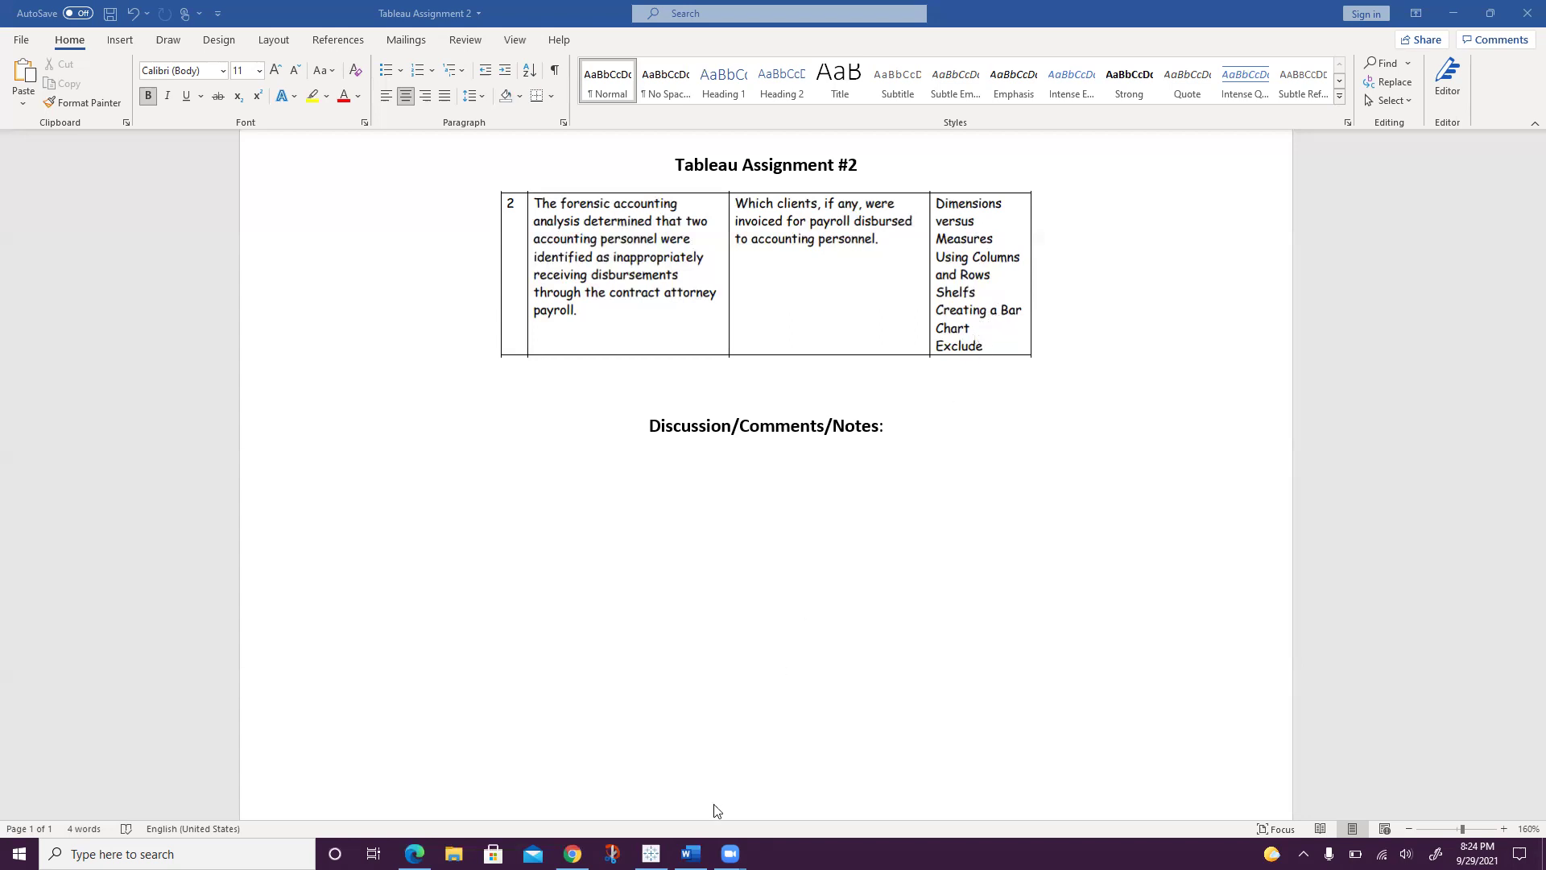
Switch to Tableau and open the saved Fairmont Payroll and Sales workbook
left_click(650, 852)
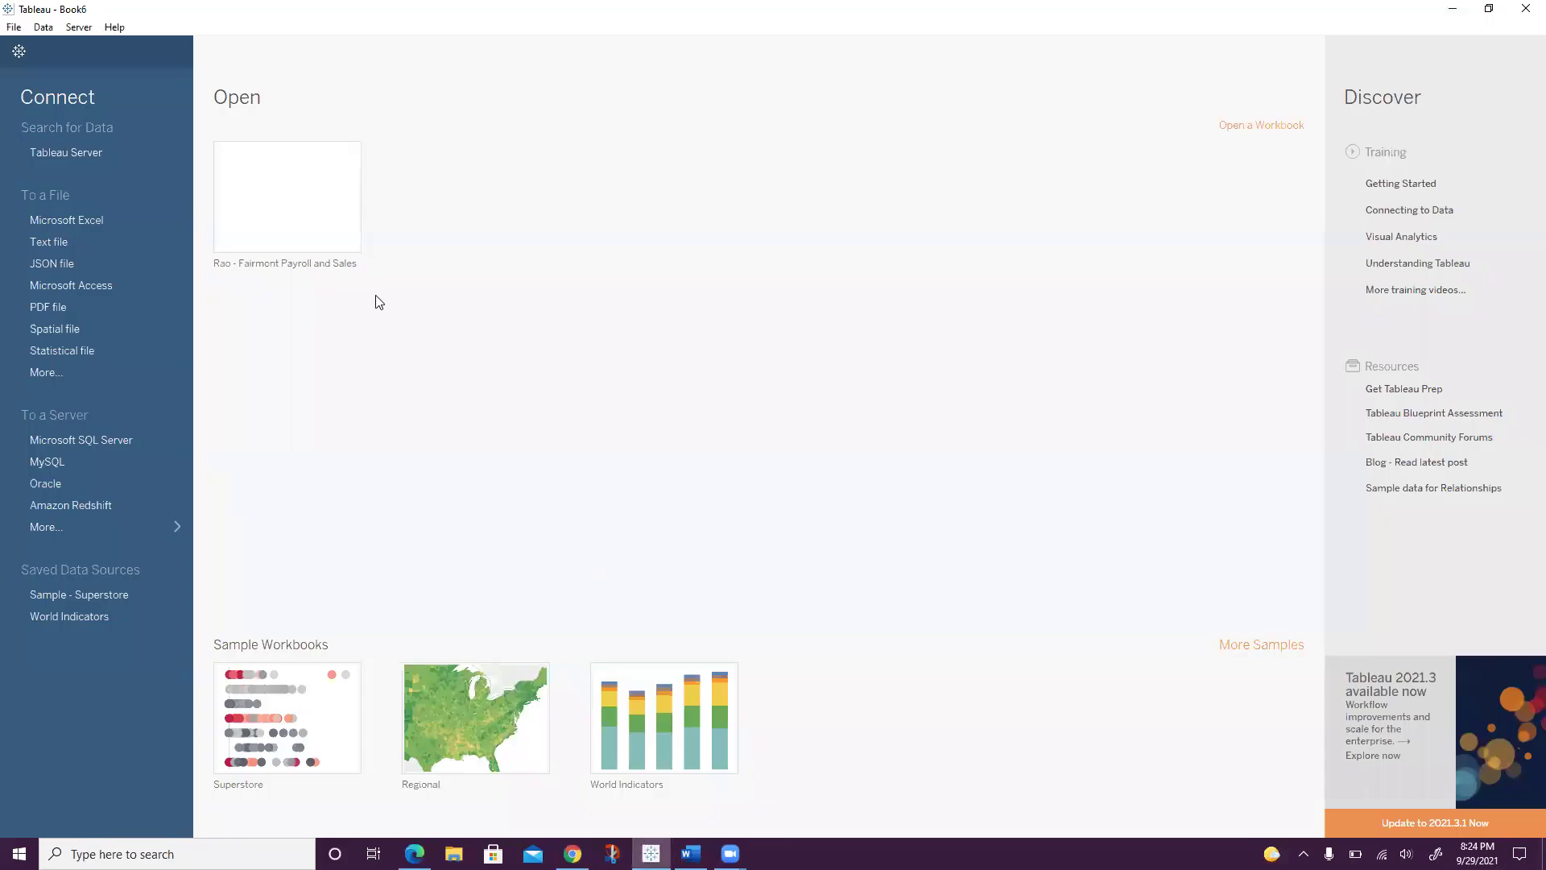
left_click(14, 27)
left_click(39, 62)
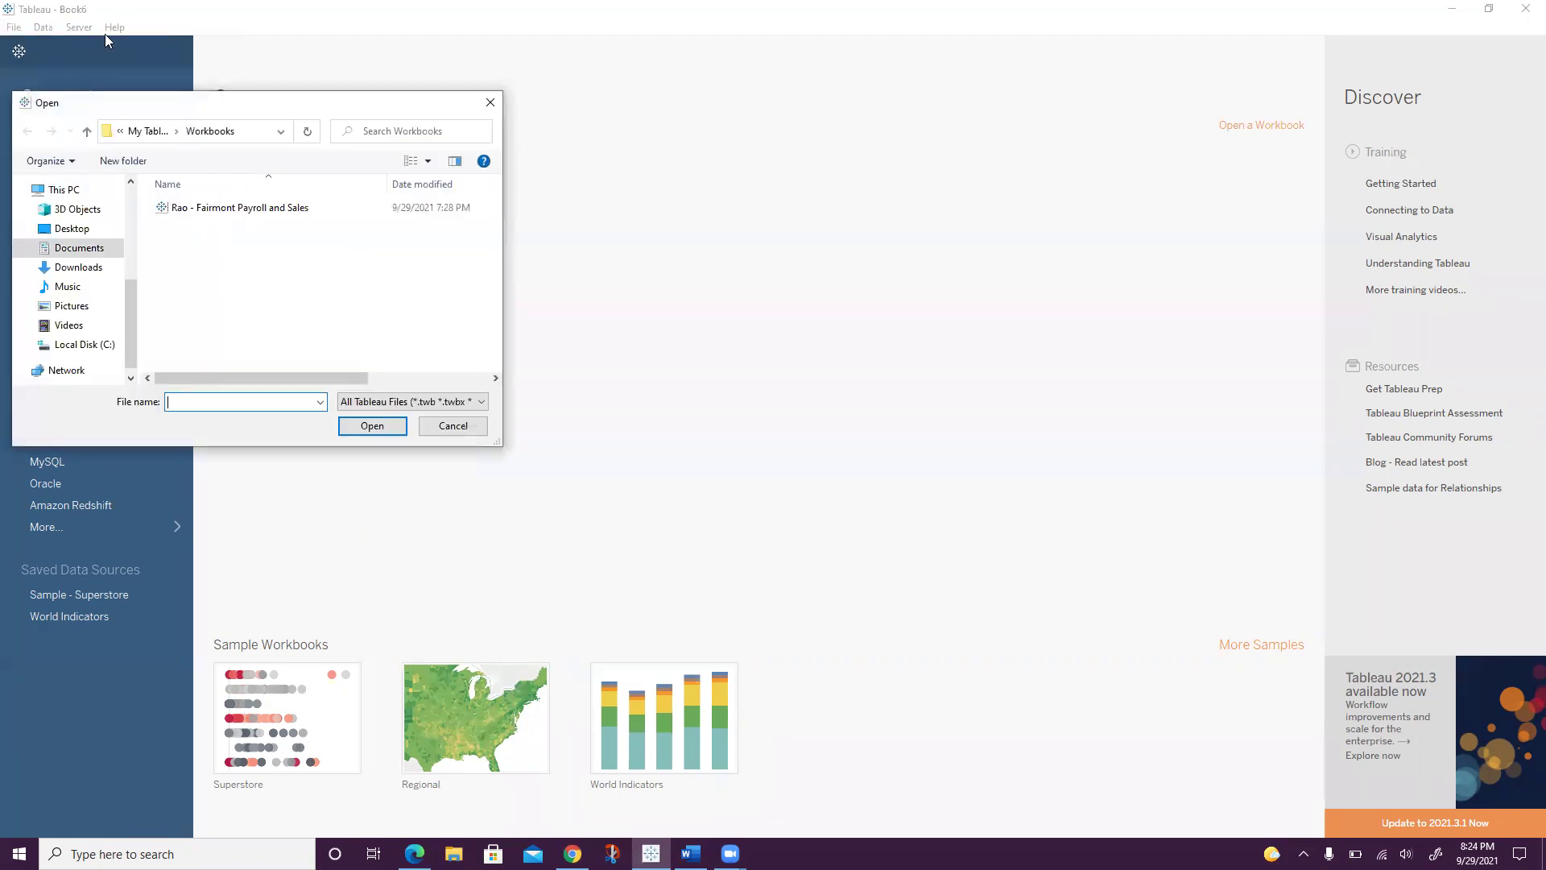
left_click(207, 208)
left_click(354, 424)
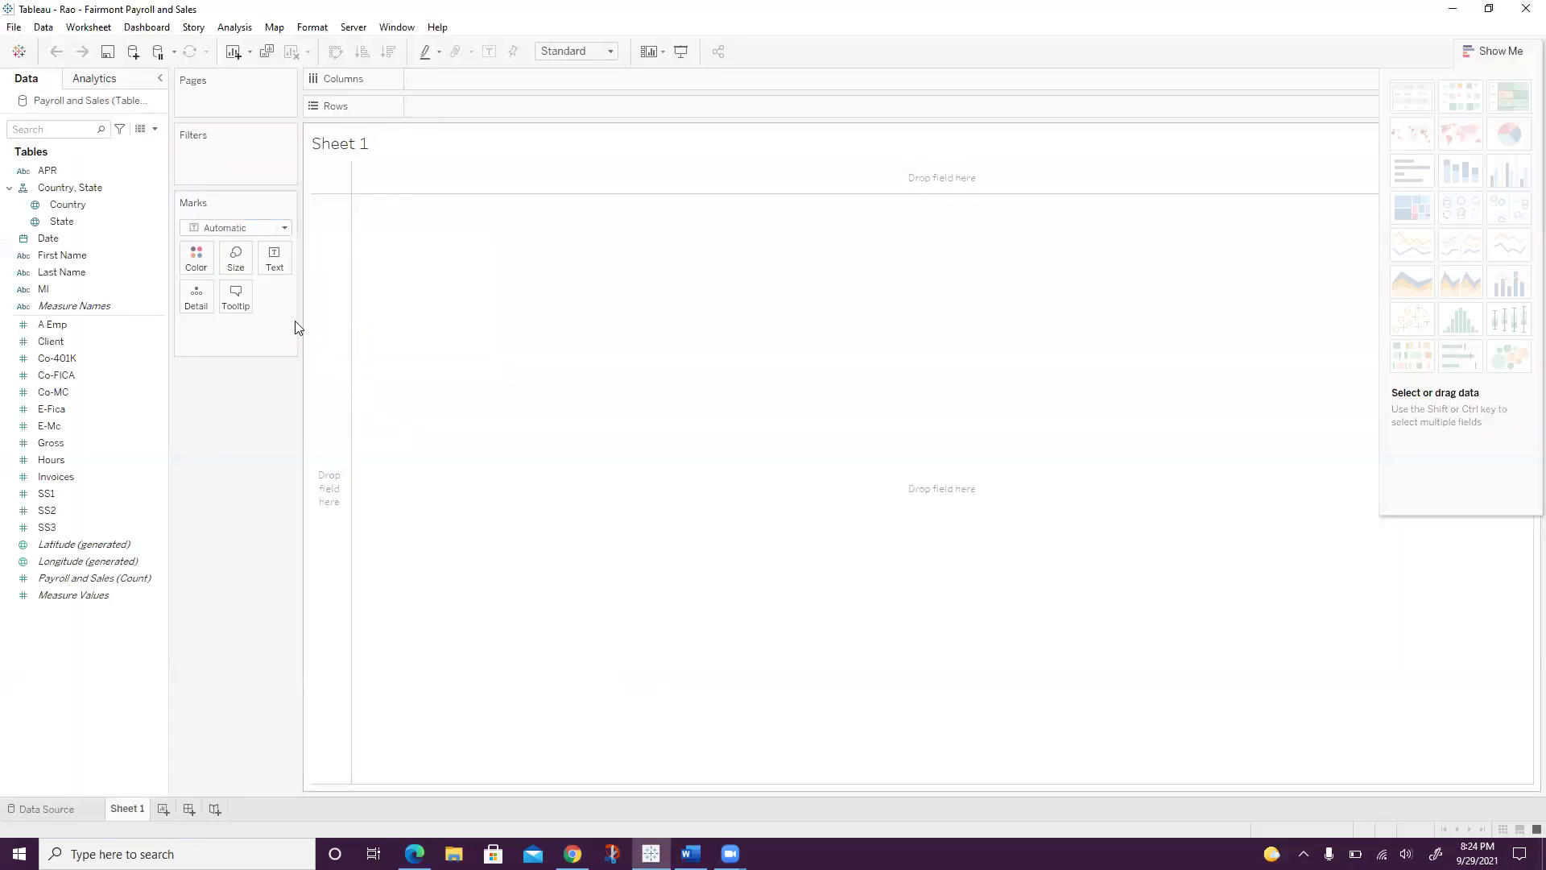
Convert the A Emp and Client fields from measures to dimensions in the data field list
left_click(119, 372)
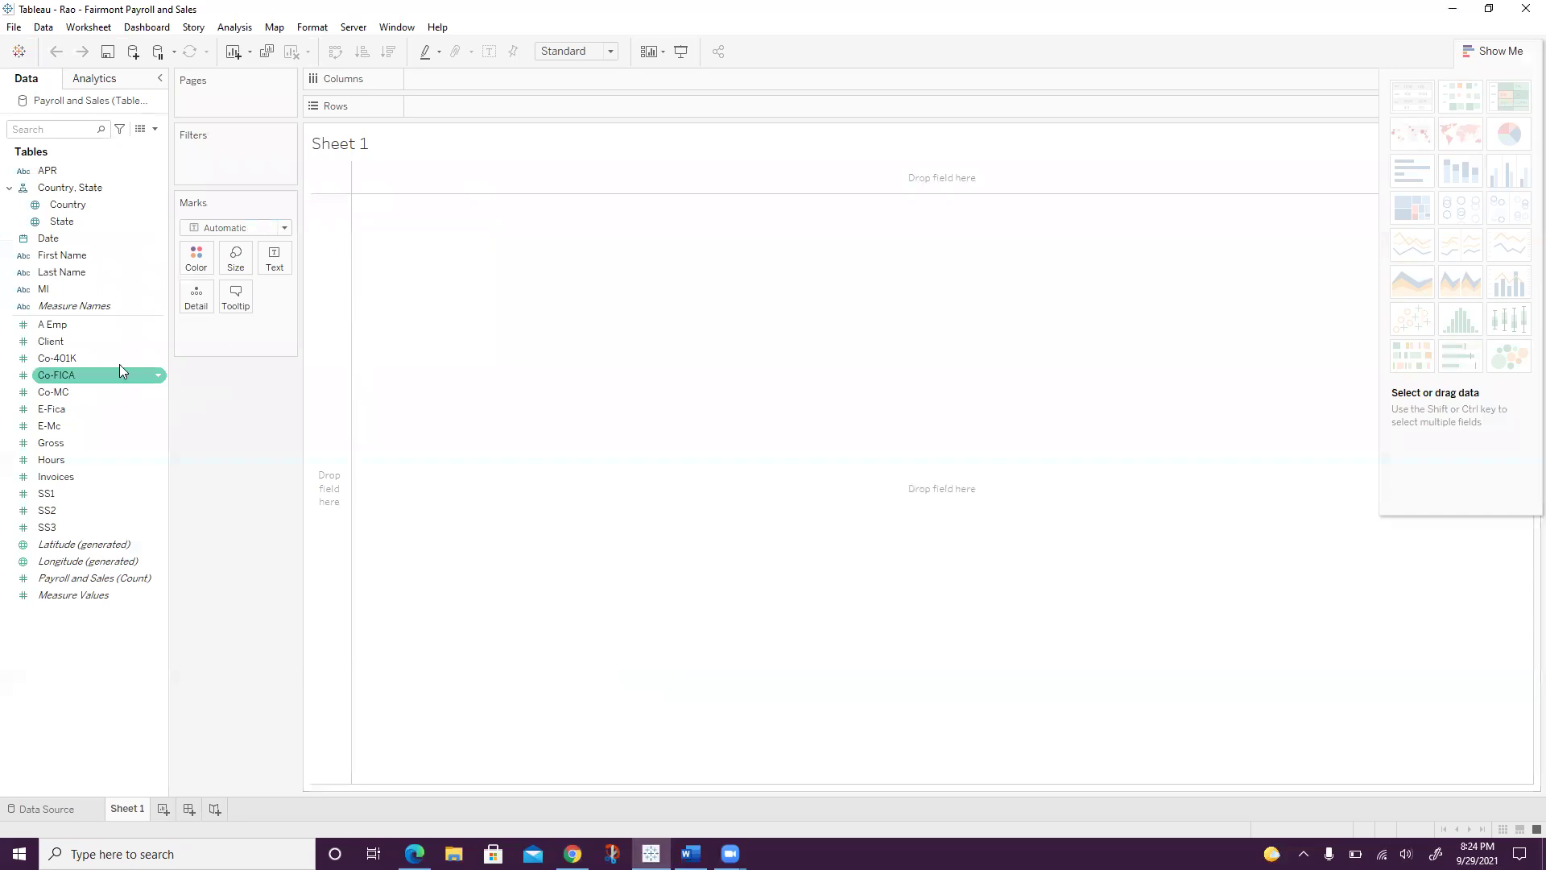
left_click(115, 363)
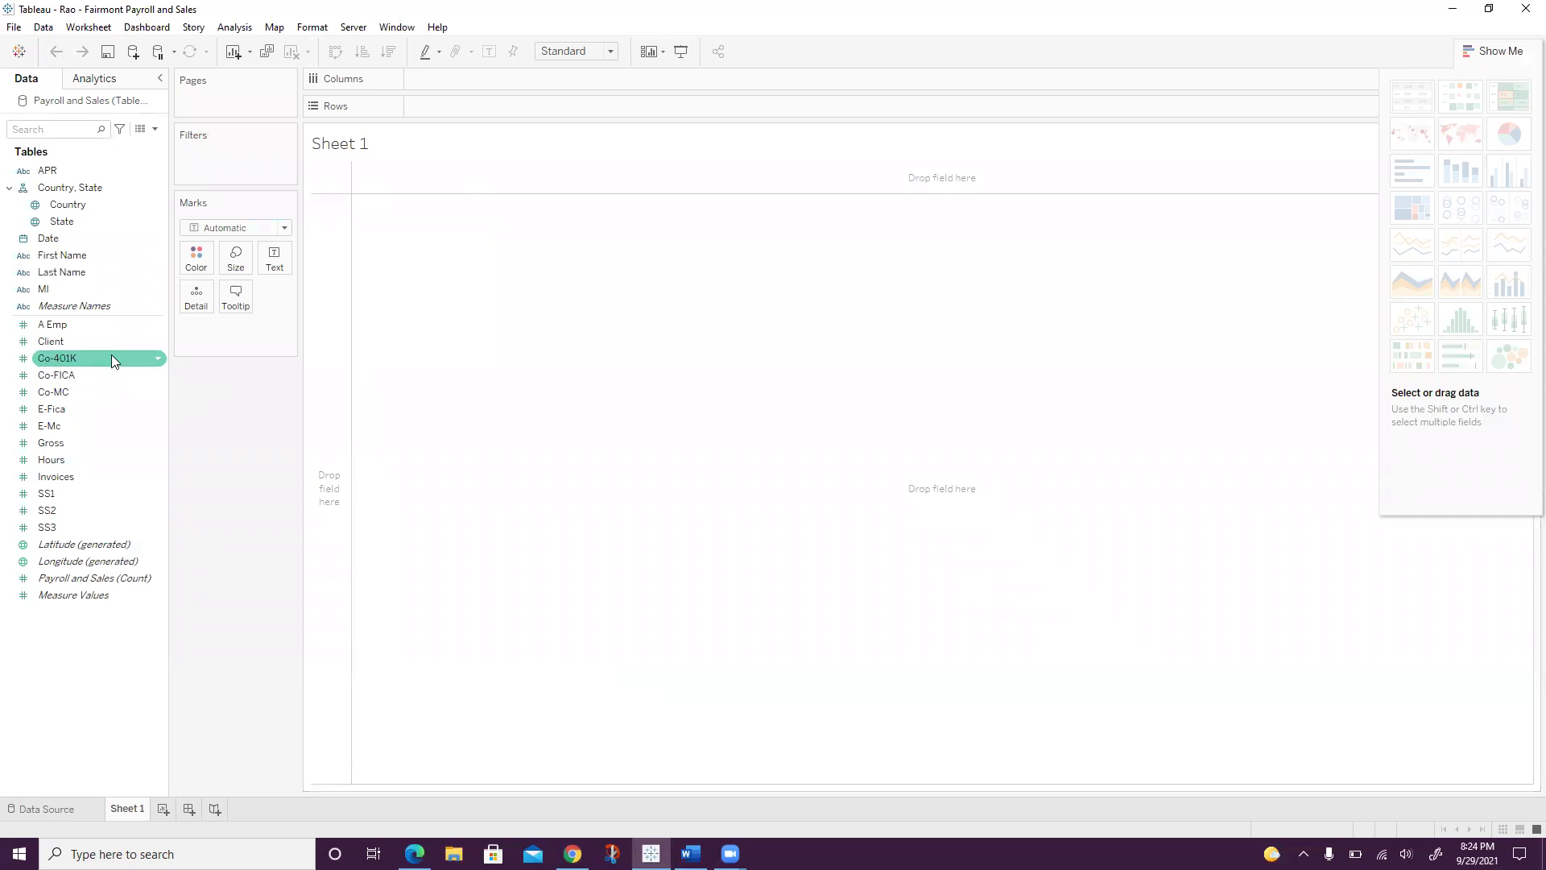
left_click(98, 344)
left_click(58, 330)
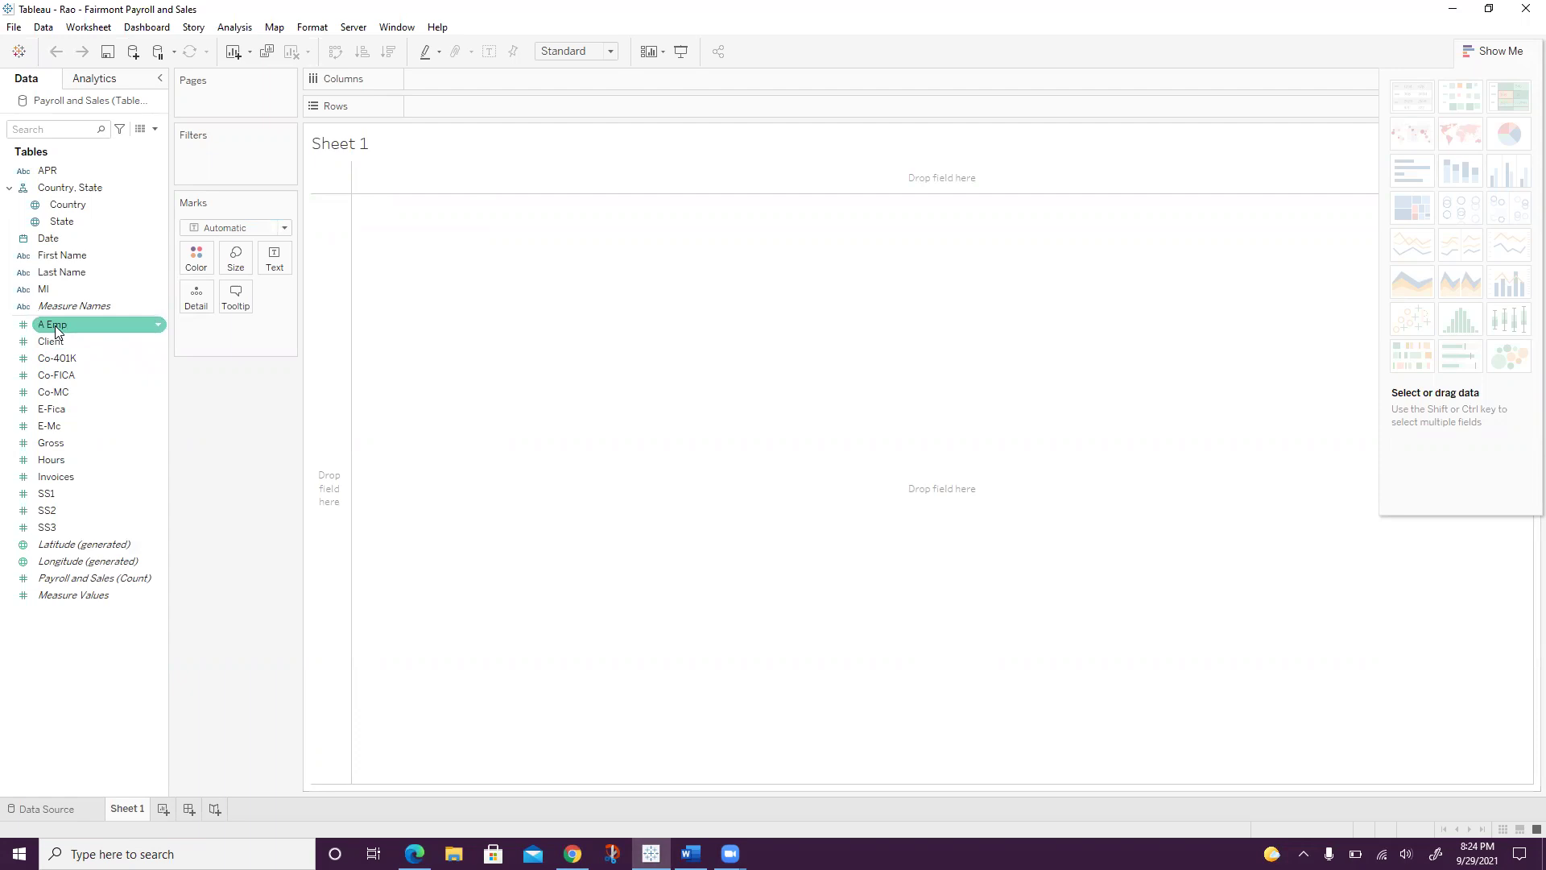
left_click_drag(56, 330, 45, 186)
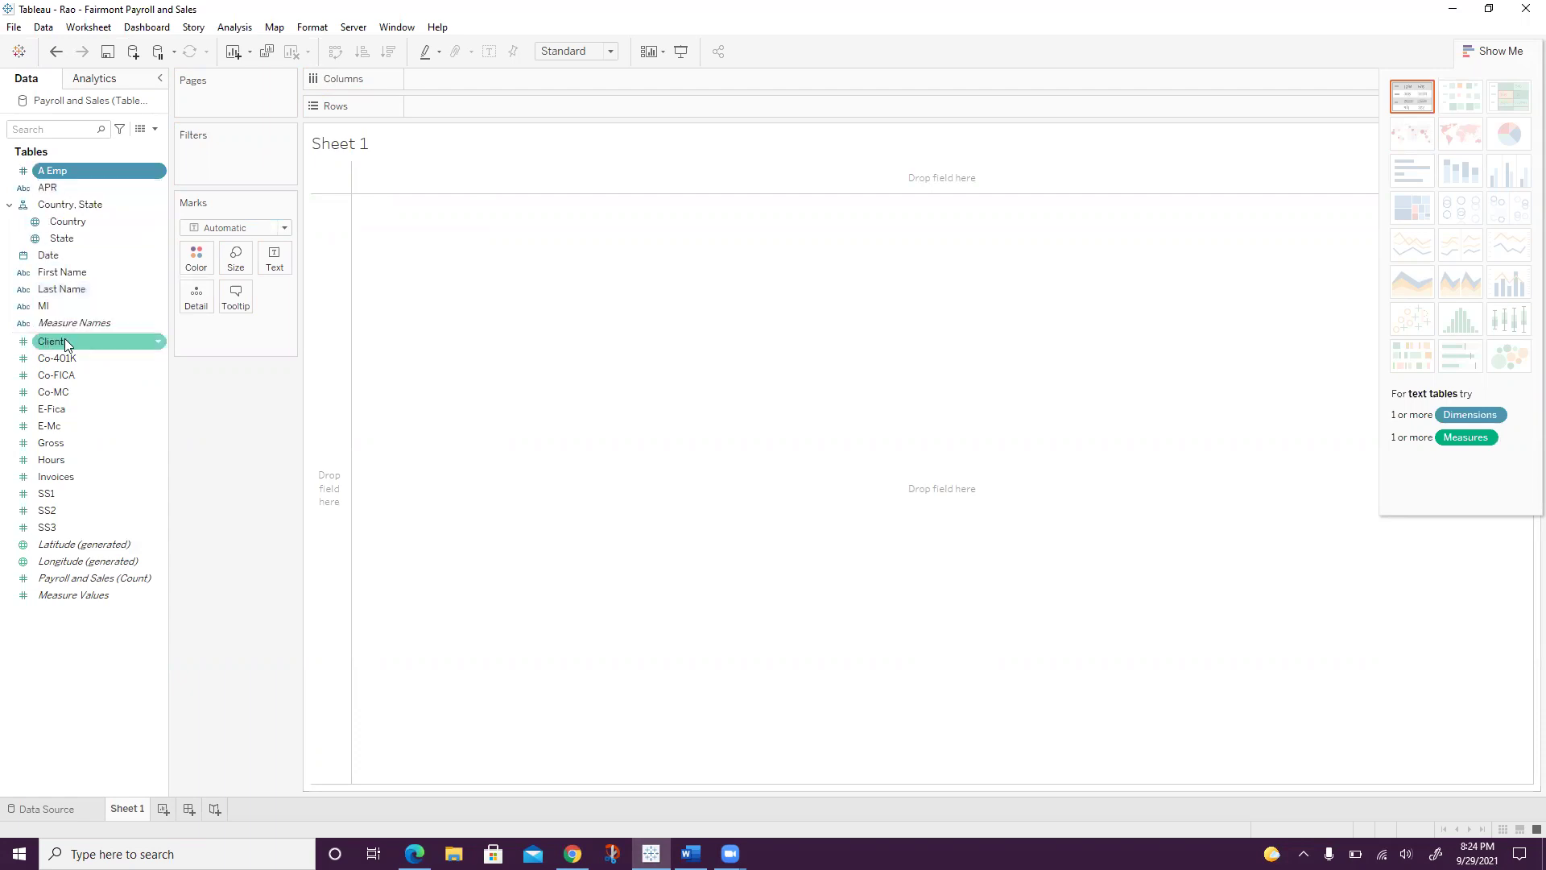
left_click_drag(71, 340, 66, 188)
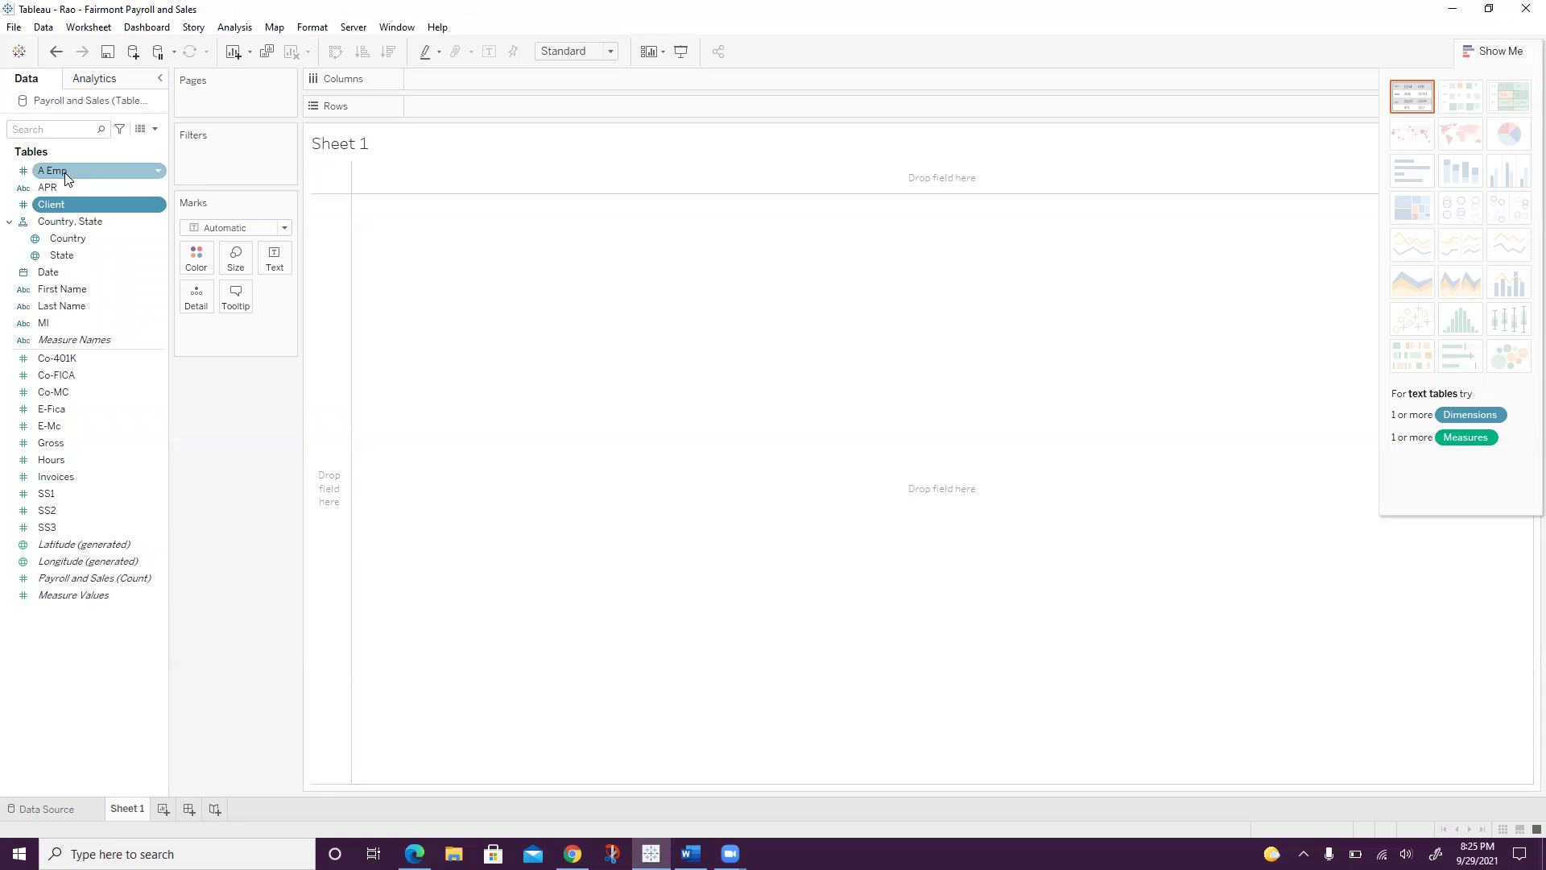
Build a bar chart with A Emp on Columns and the sum of Invoices on Rows
left_click(68, 178)
left_click_drag(68, 178, 456, 86)
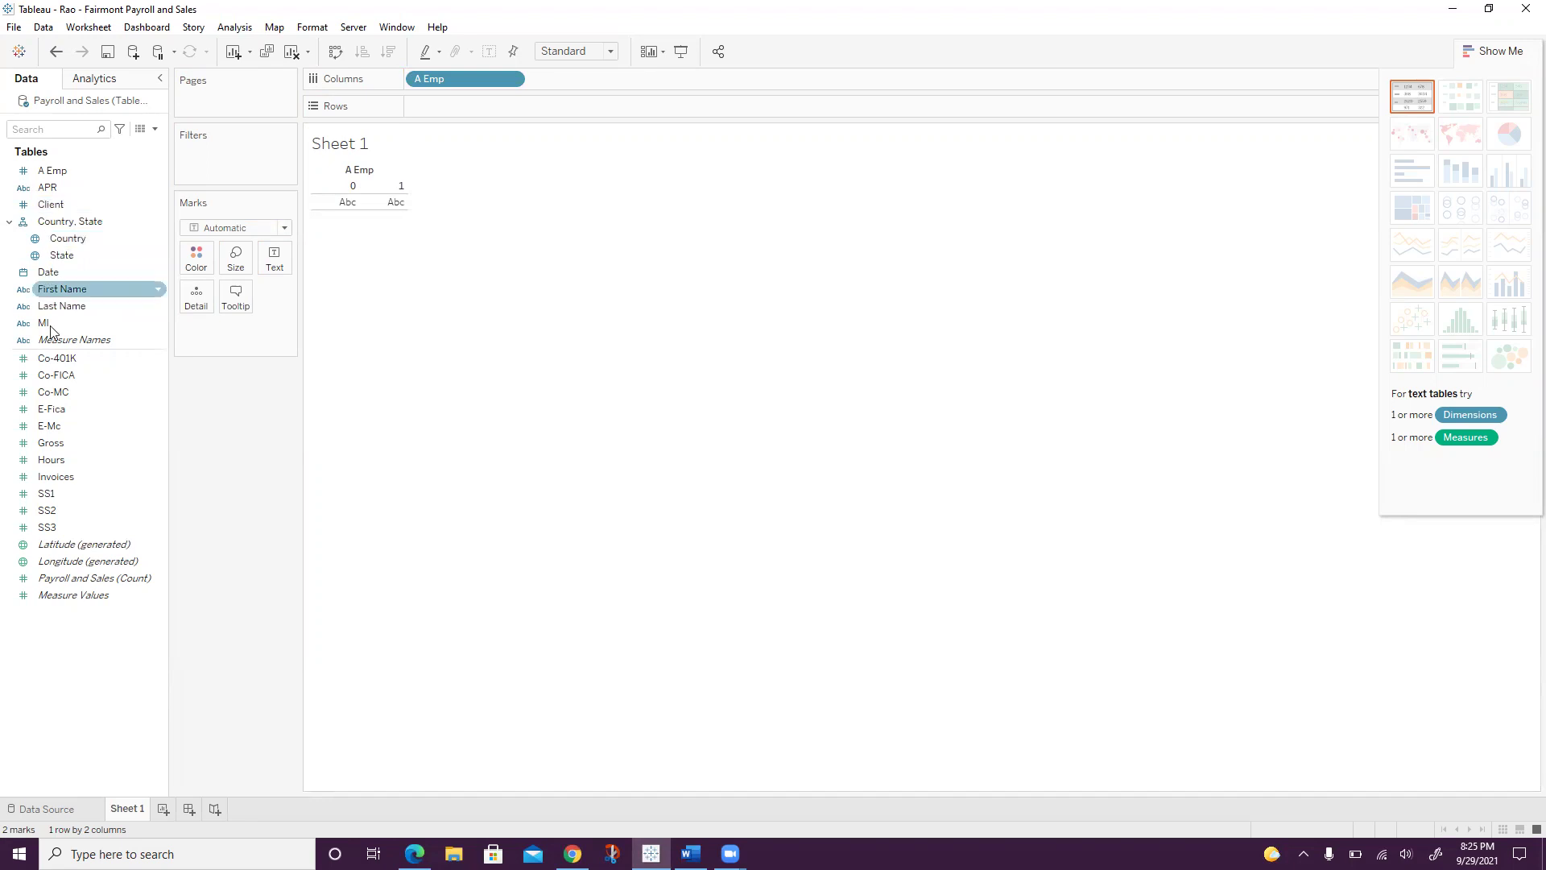
left_click_drag(58, 481, 437, 106)
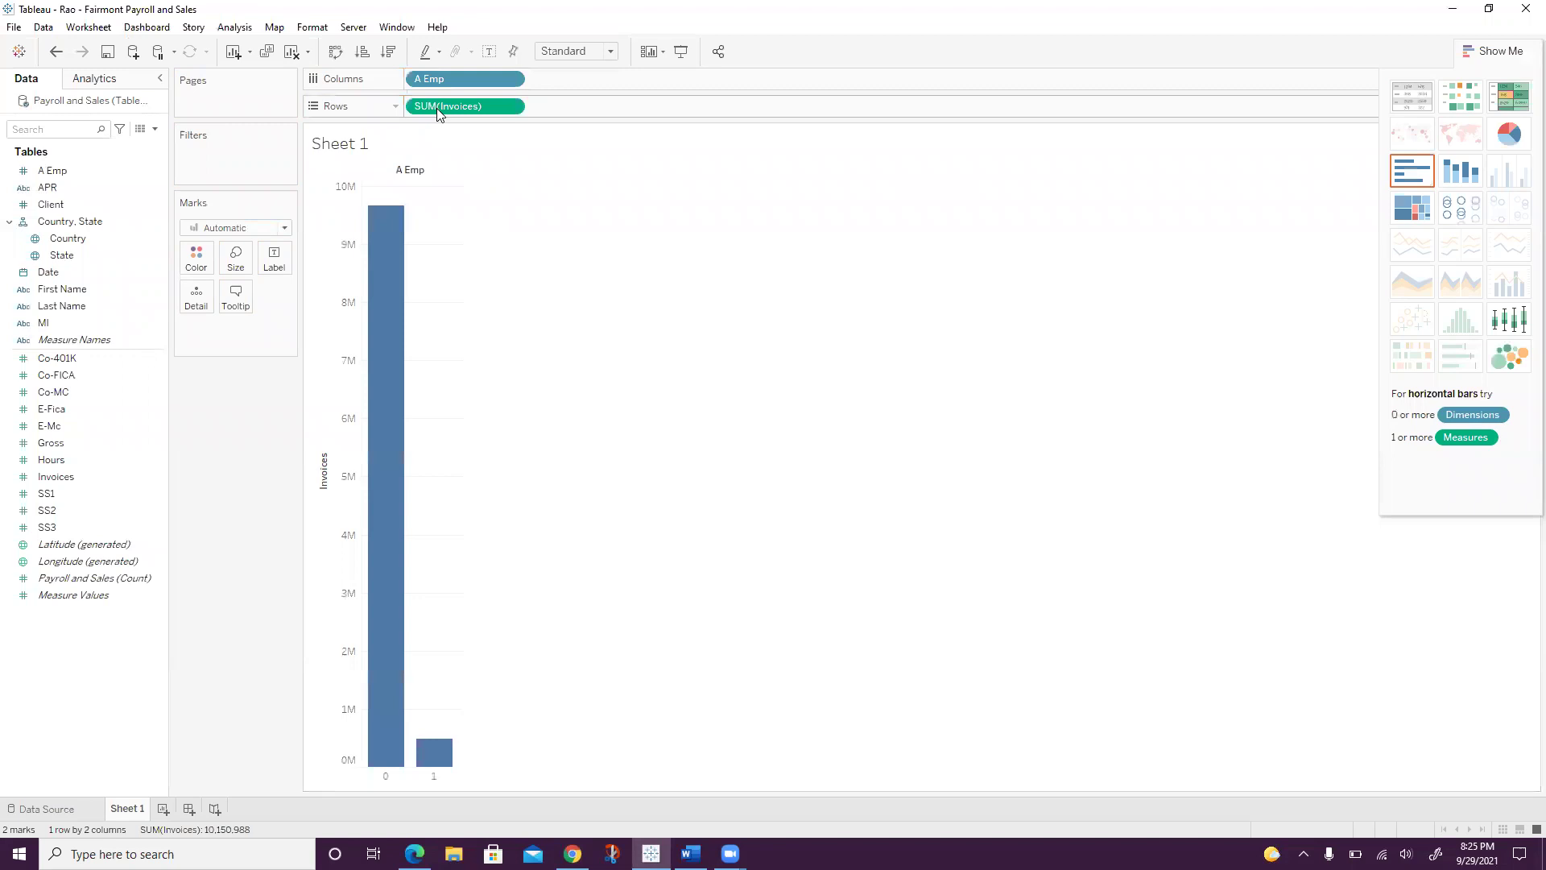
Exclude the A Emp value 0 from the chart and label the remaining bar with the sum of Invoices
mouse_move(400, 286)
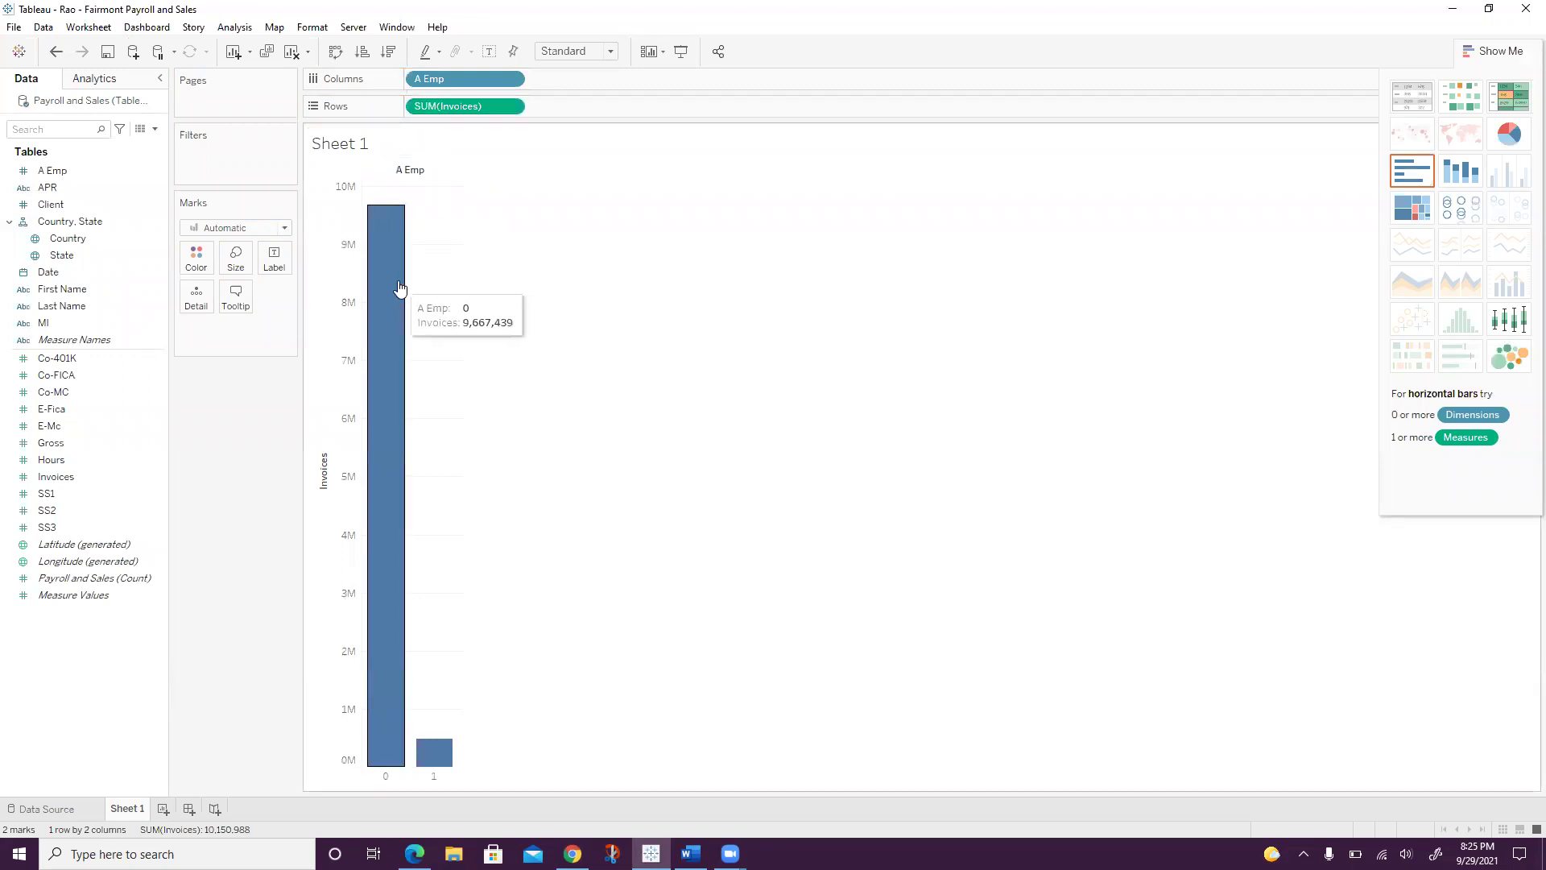
mouse_move(380, 418)
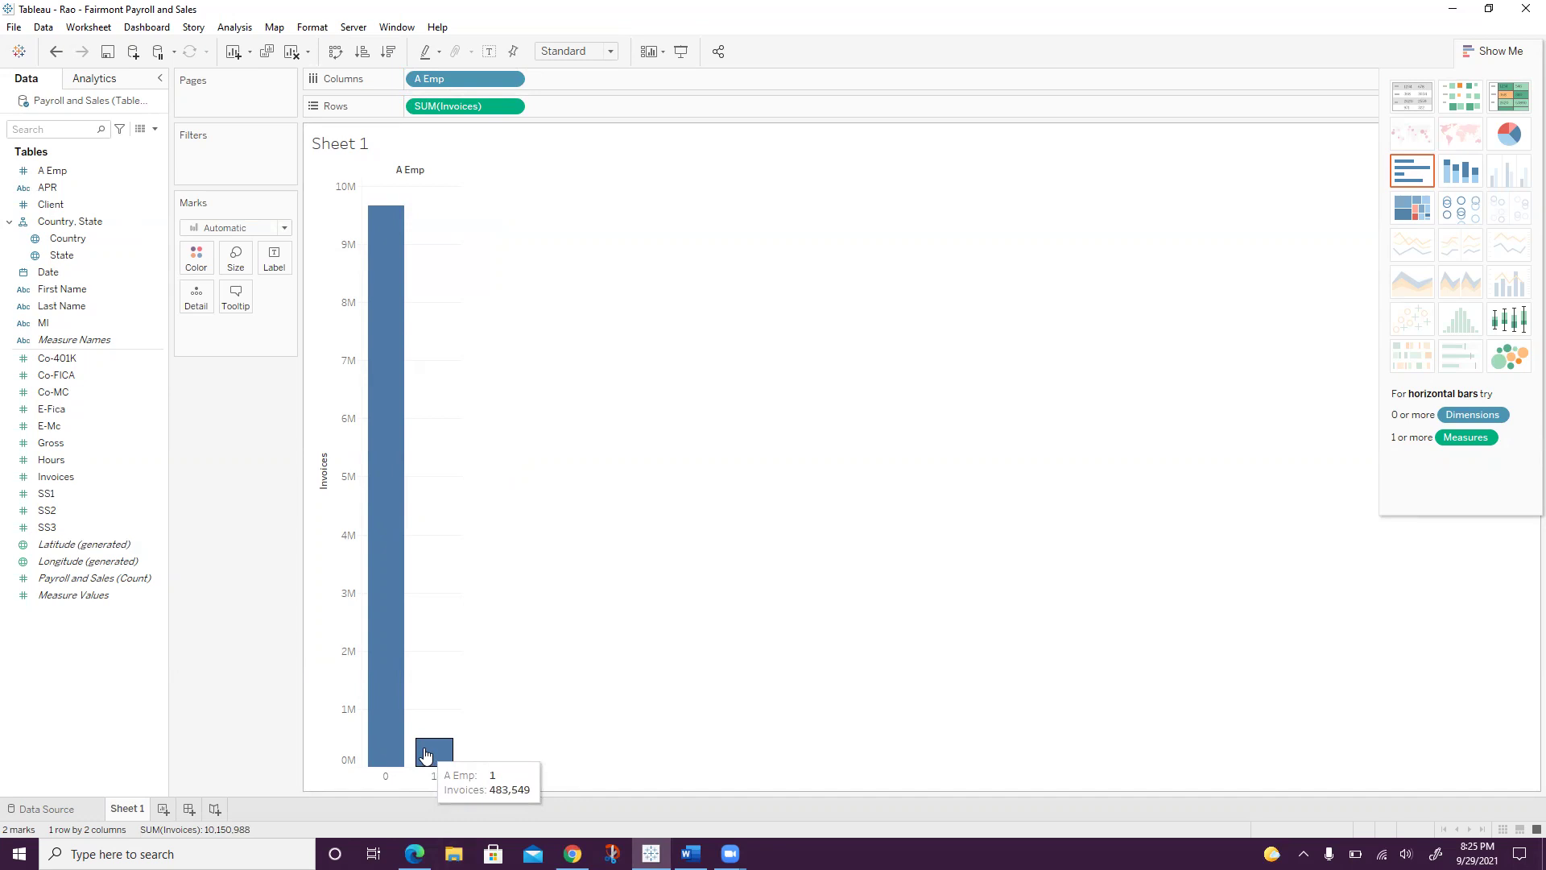
right_click(381, 642)
left_click(426, 593)
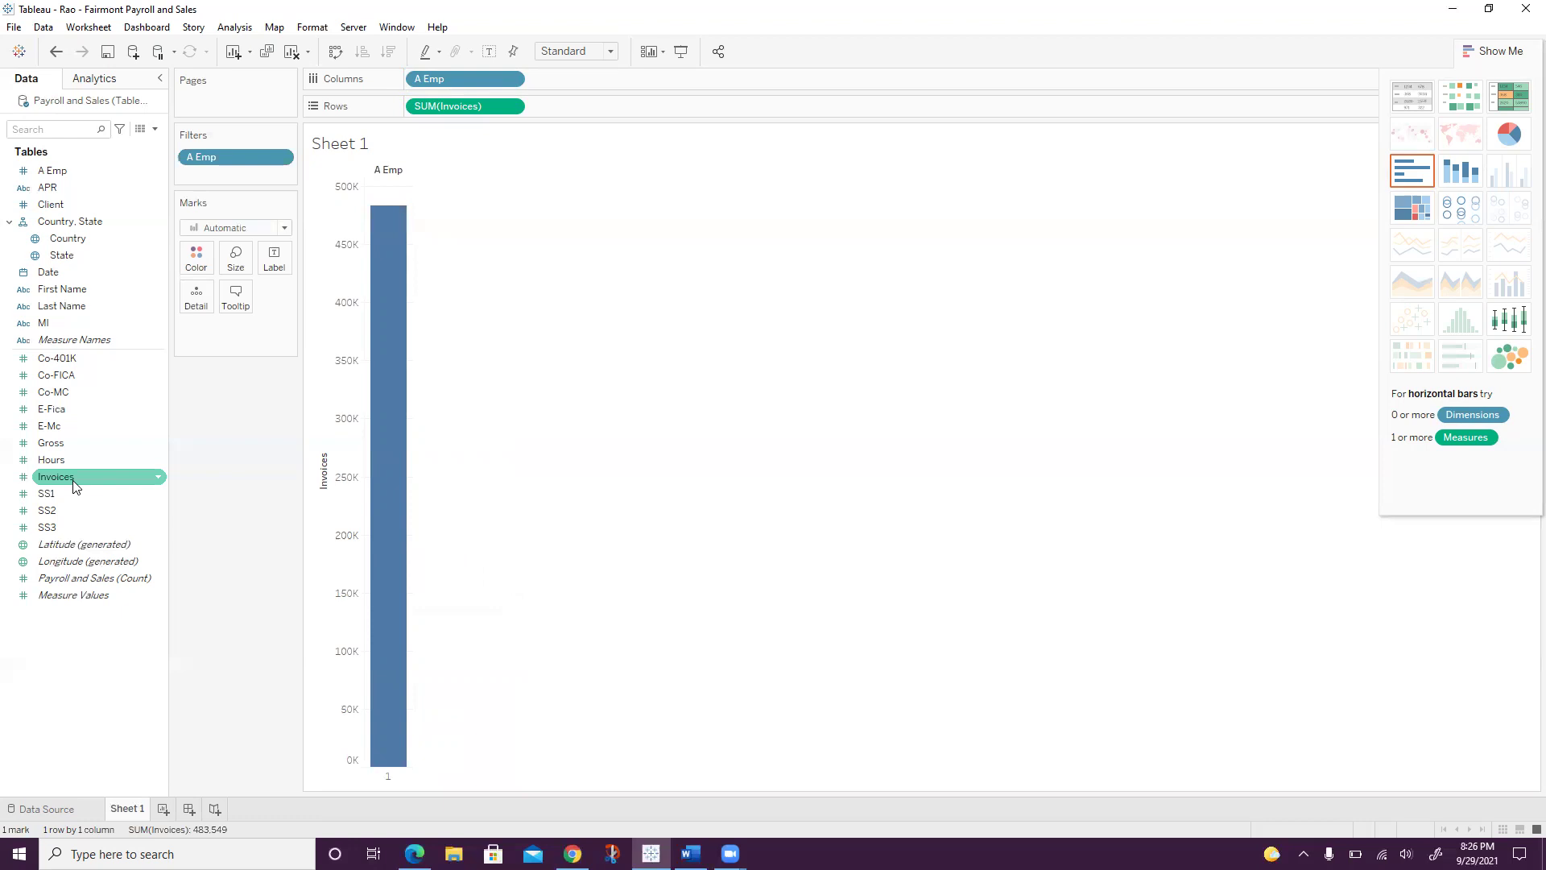
left_click_drag(74, 484, 265, 264)
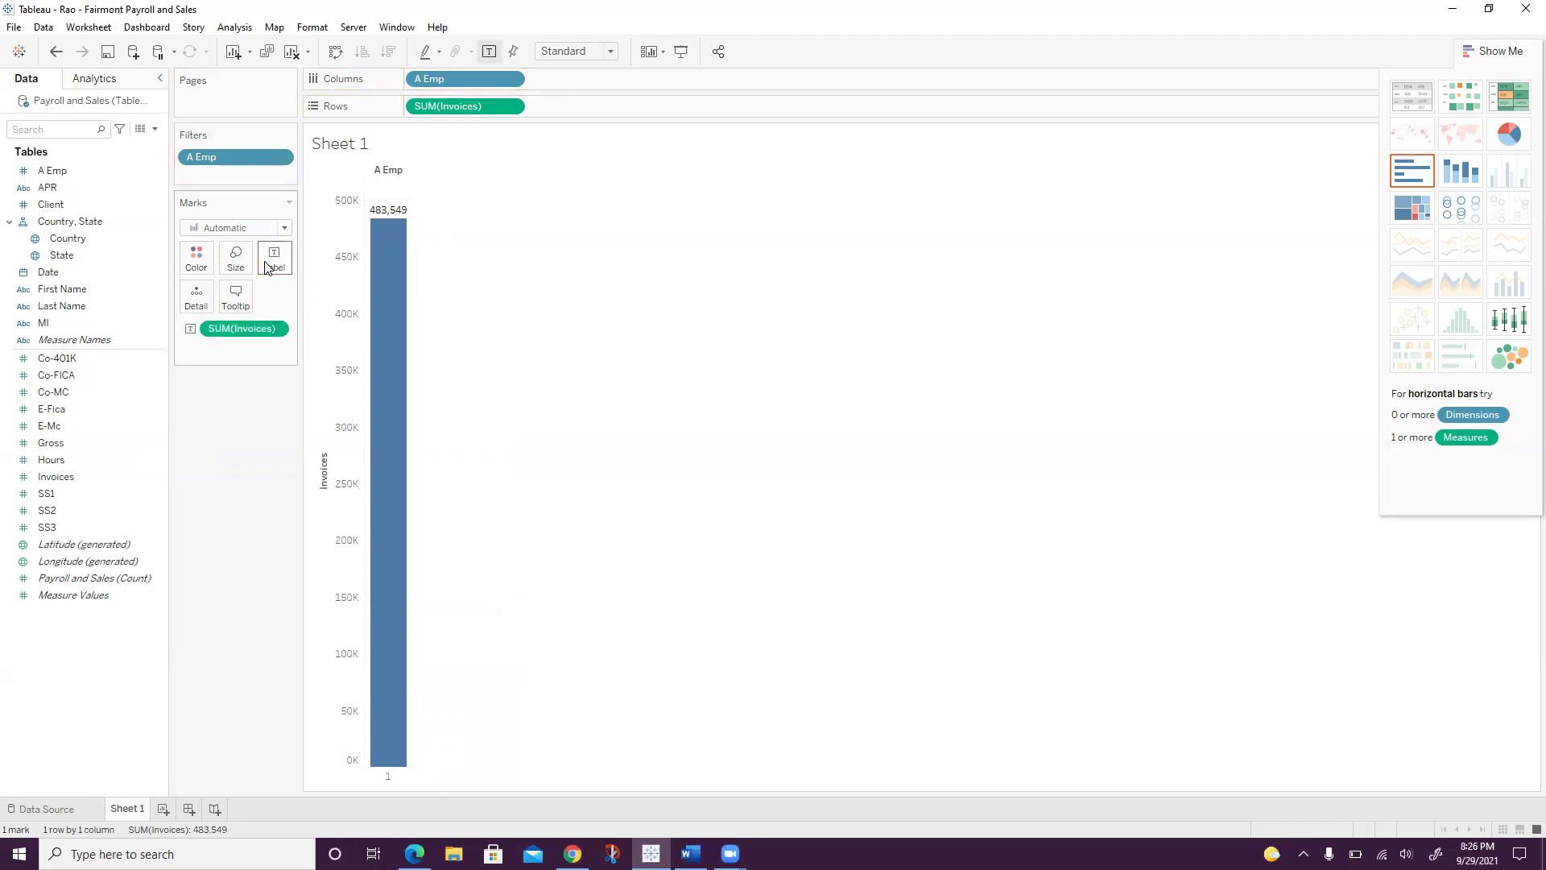
mouse_move(380, 219)
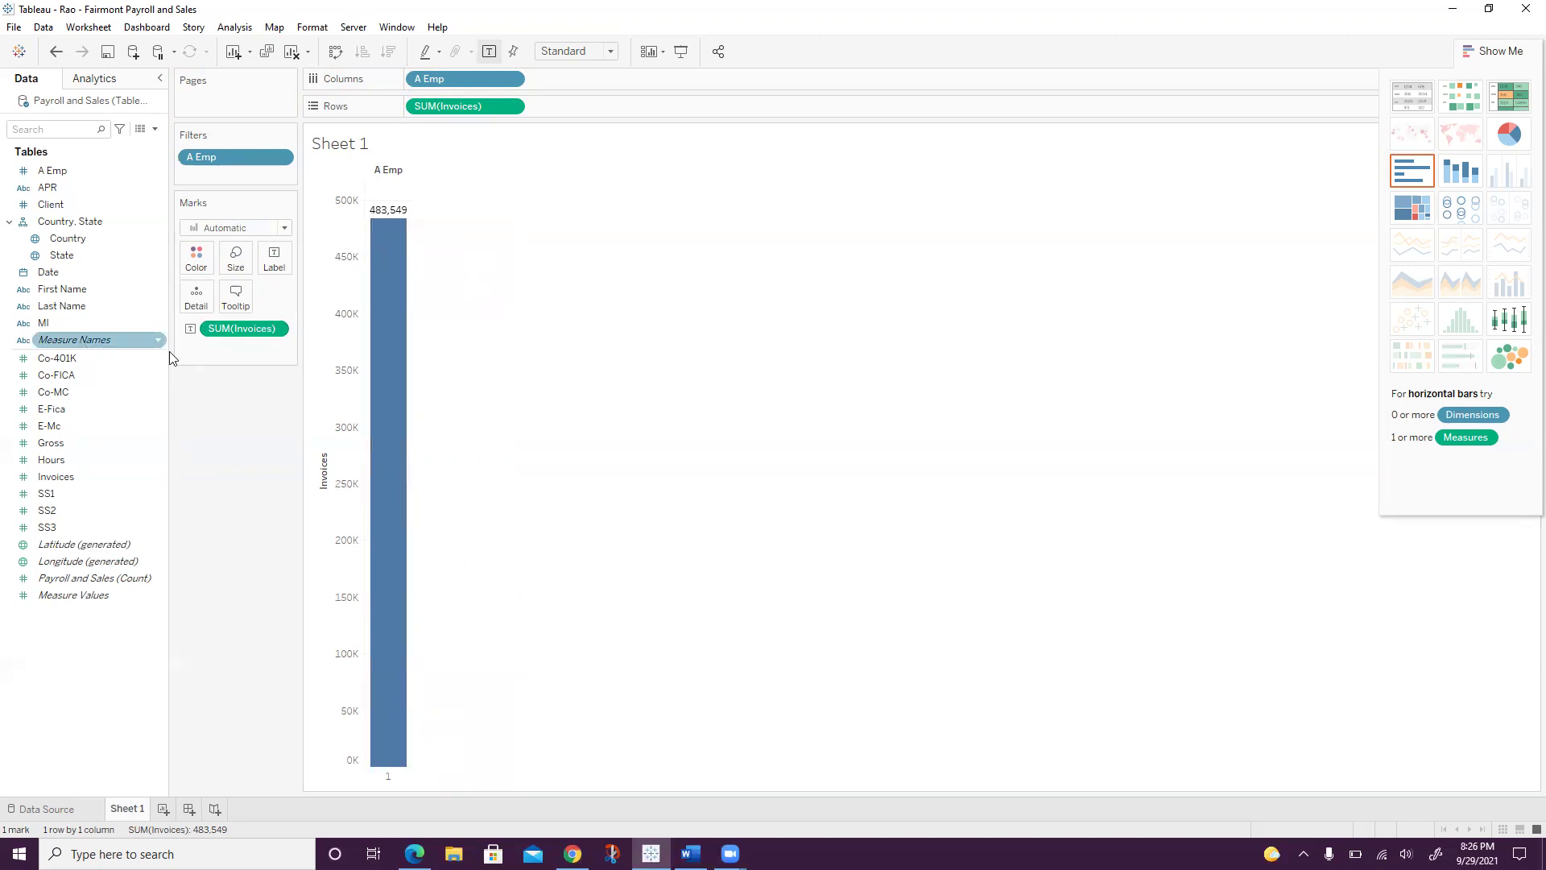
Break the chart down by Last Name on Columns and remove A Emp from Columns
left_click(70, 305)
left_click_drag(58, 308, 589, 88)
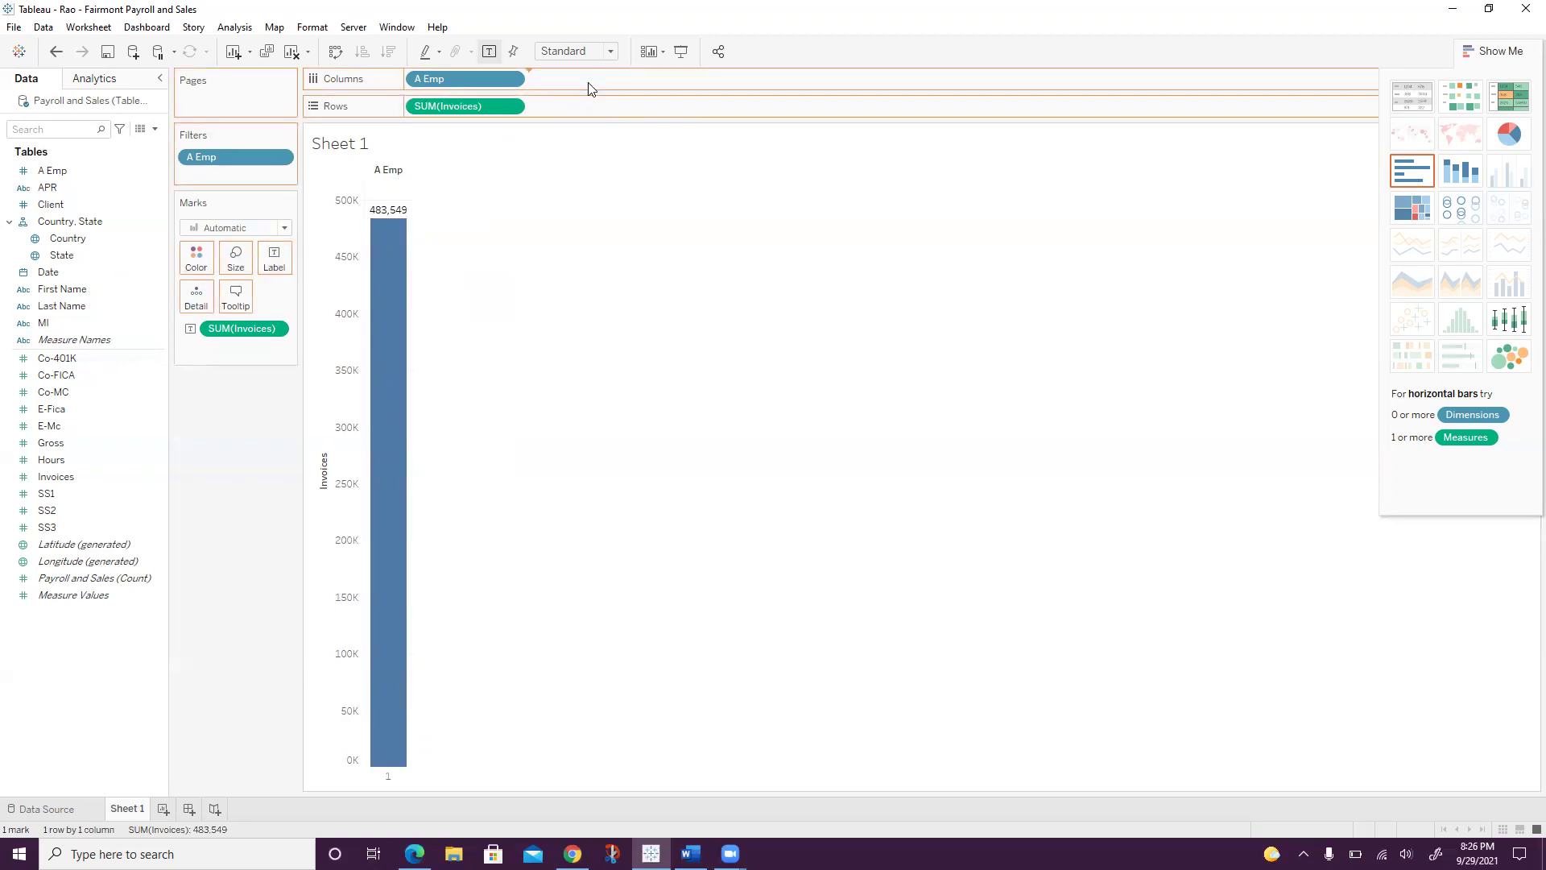
left_click(511, 81)
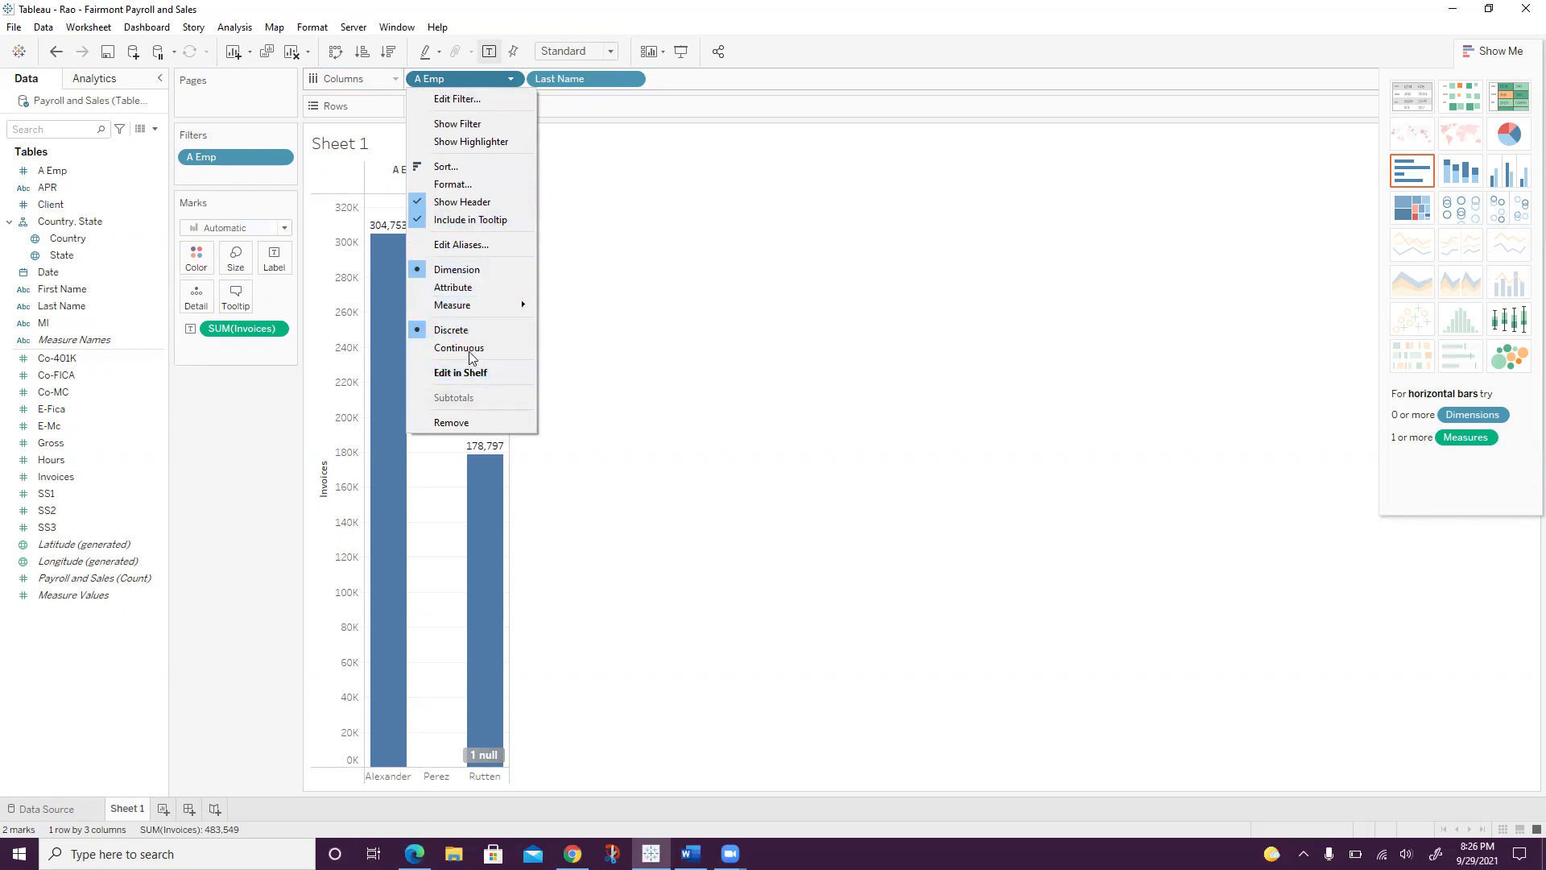
left_click(470, 423)
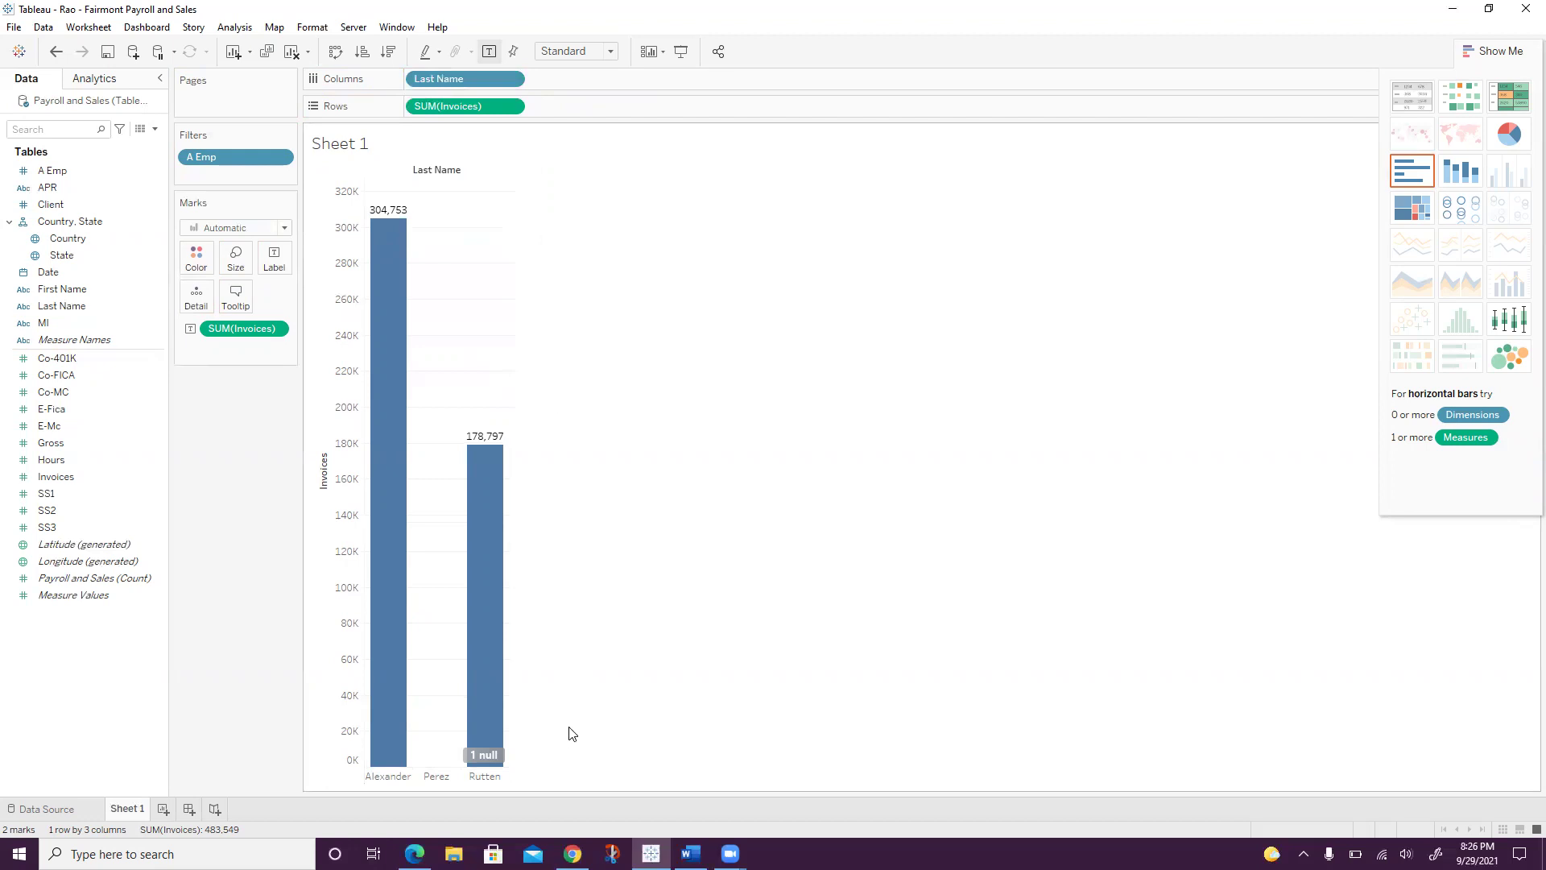
Exclude the middle last name, which has no invoice bar, from the chart
right_click(436, 778)
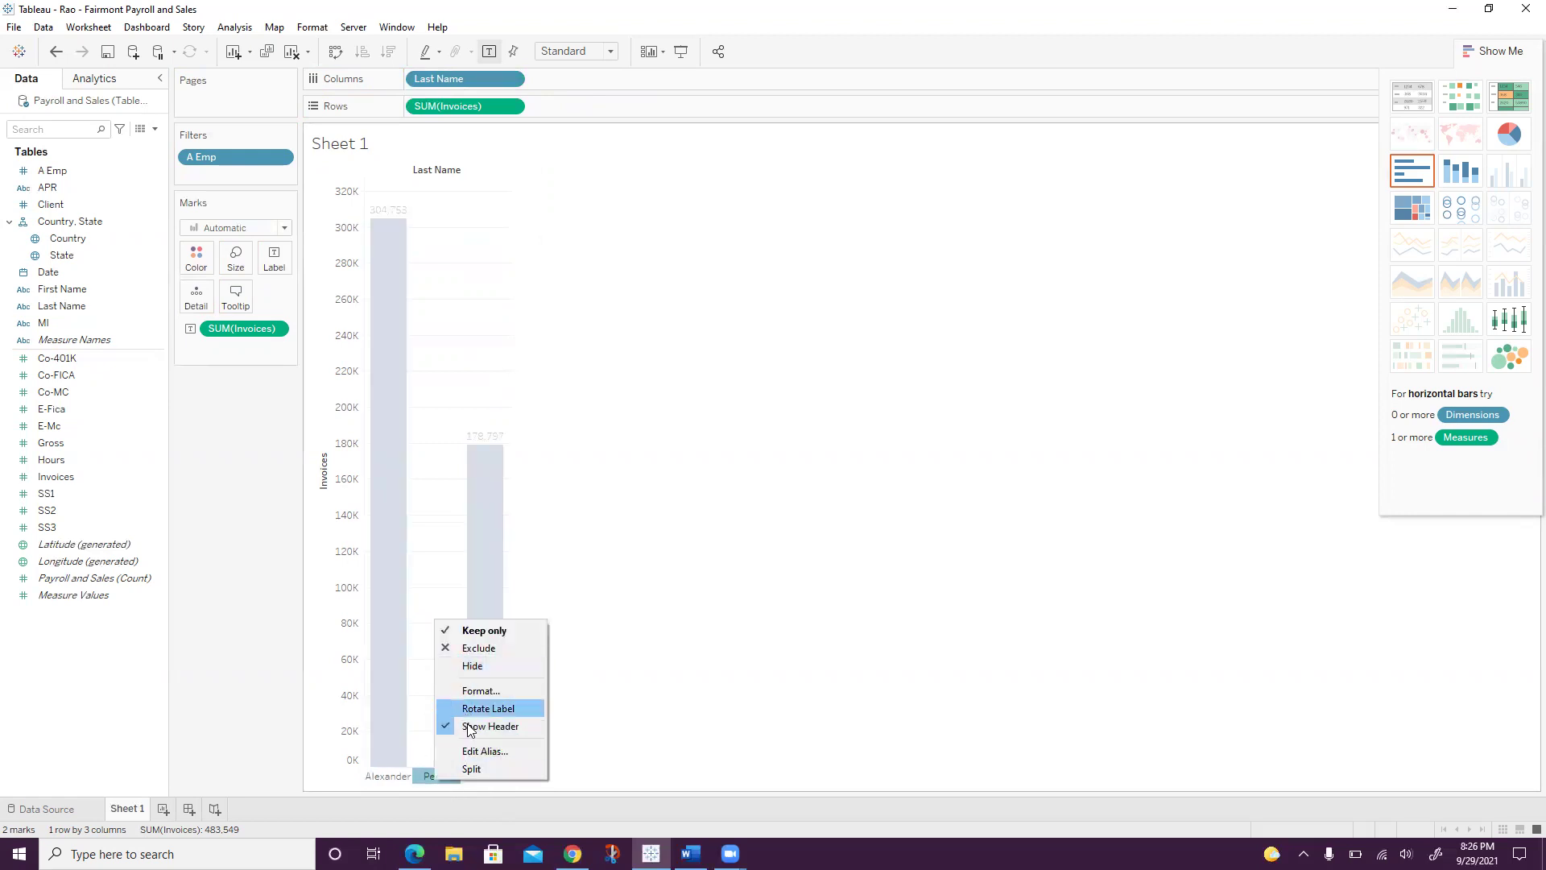
left_click(490, 653)
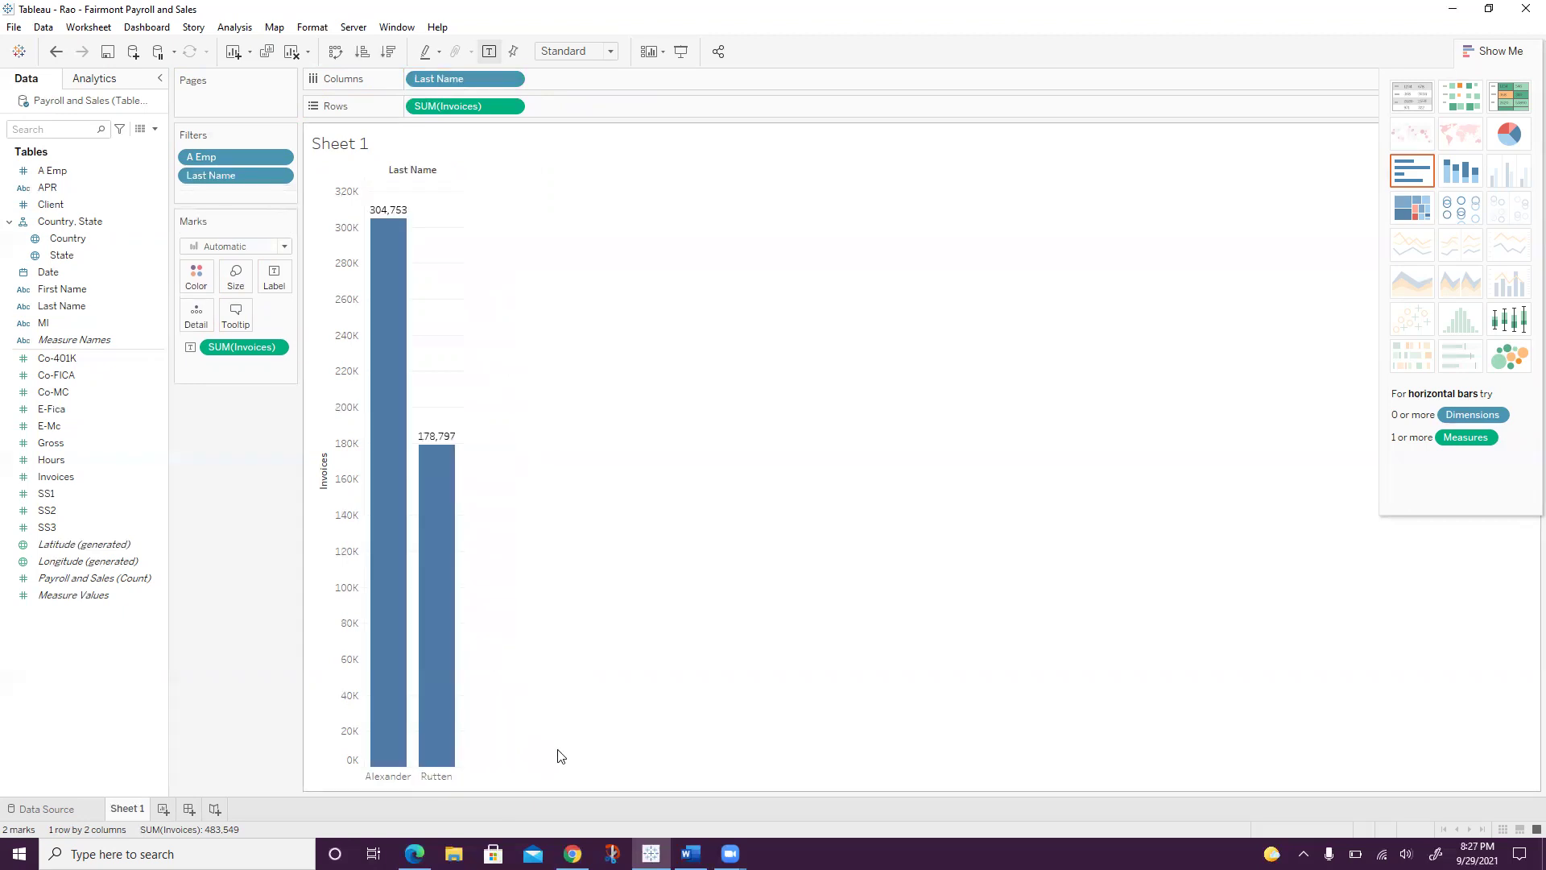
mouse_move(445, 751)
mouse_move(384, 238)
mouse_move(432, 467)
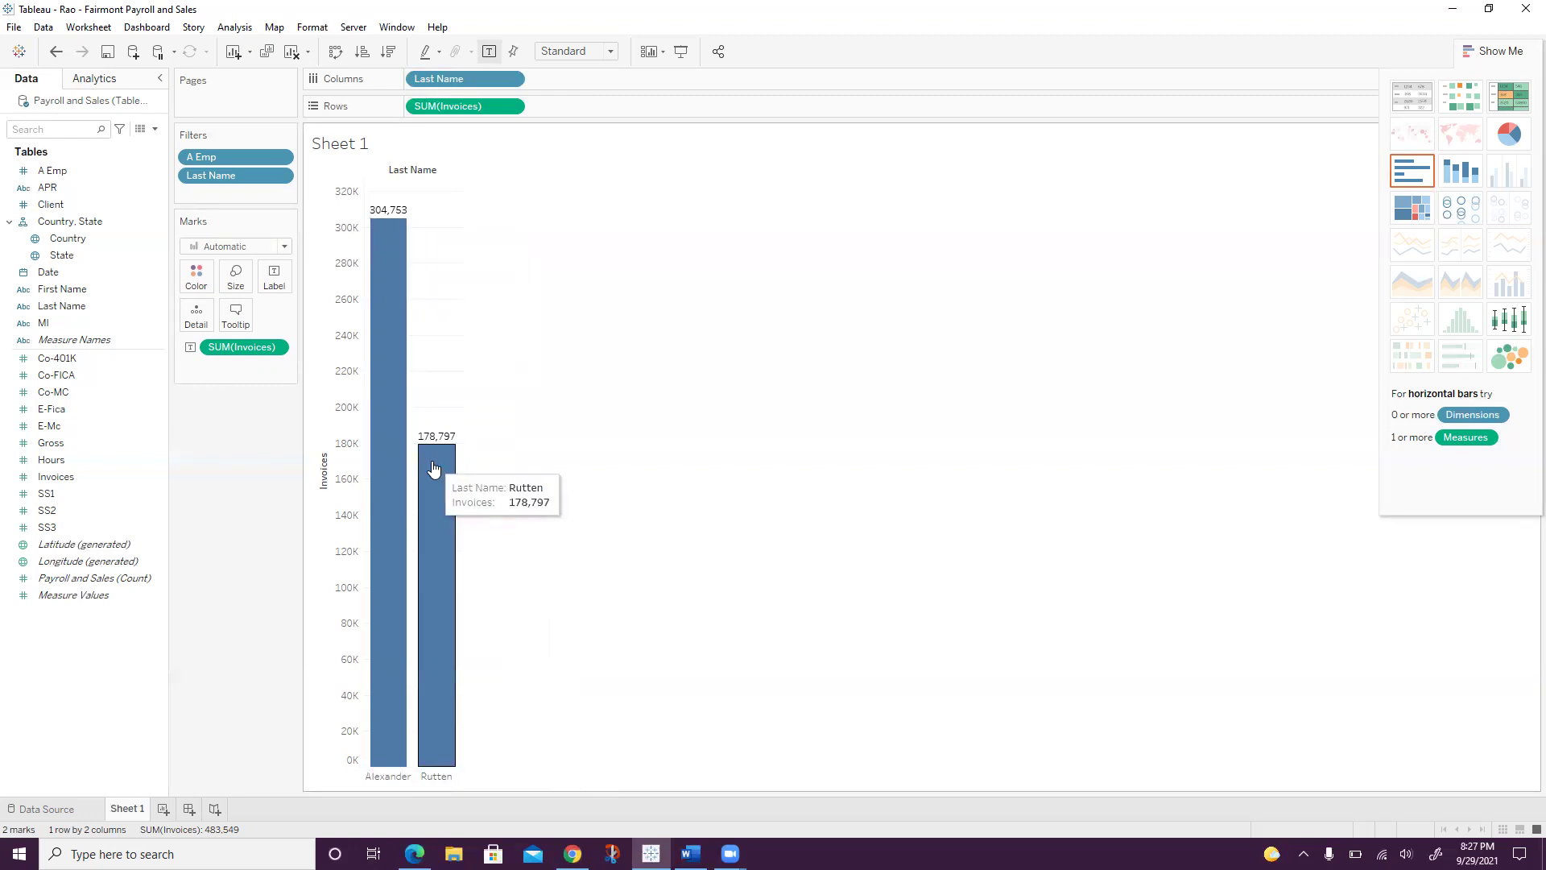
Rename the worksheet with the author's surname followed by "- Accounting Personnel billed to clients"
right_click(130, 815)
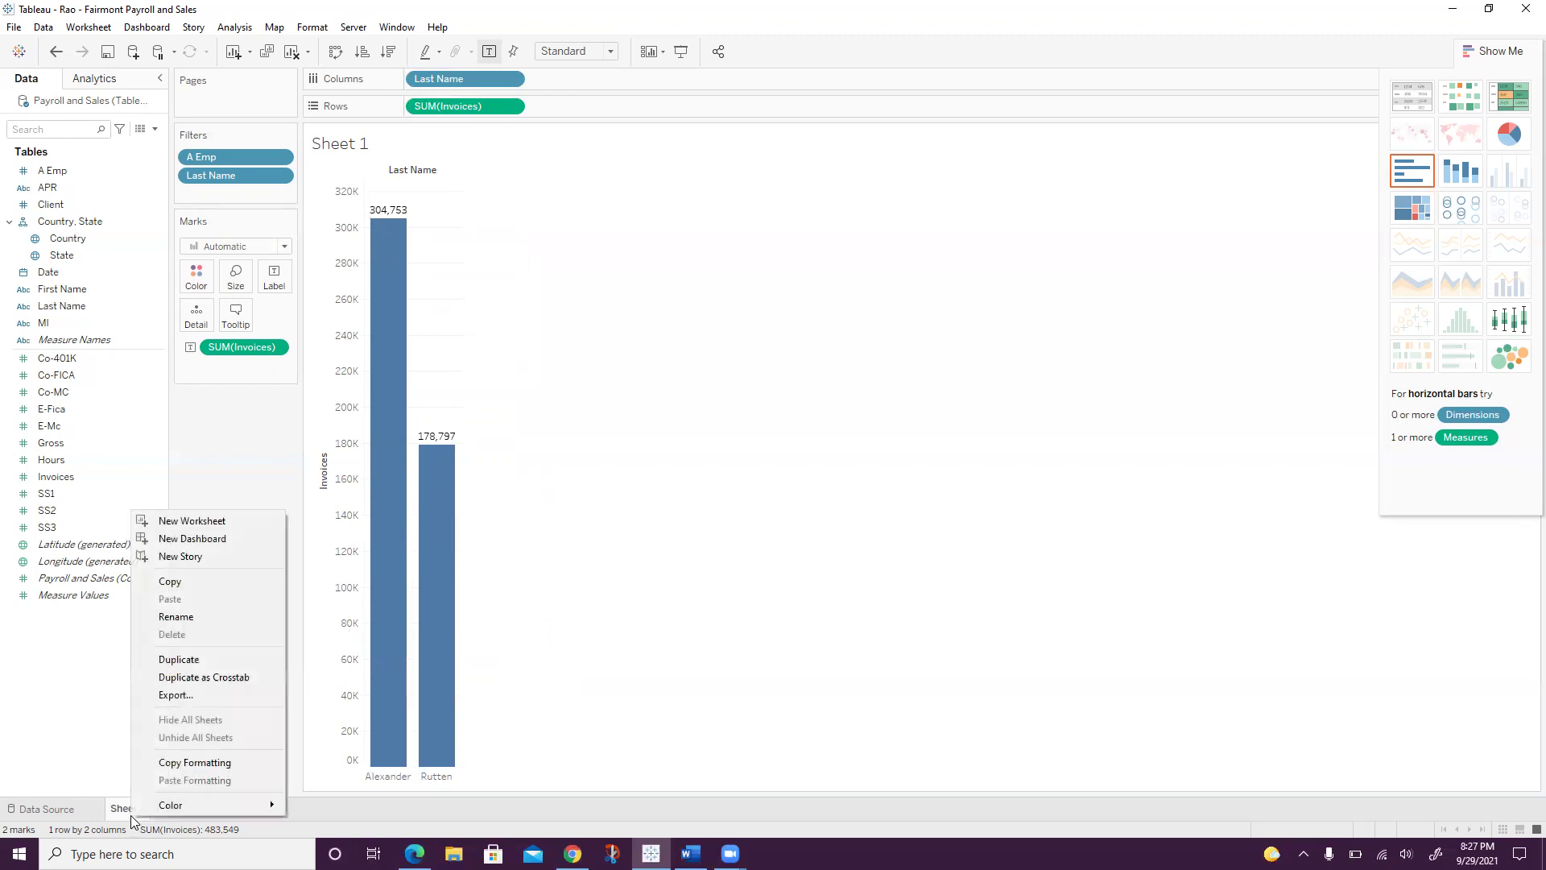
left_click(192, 616)
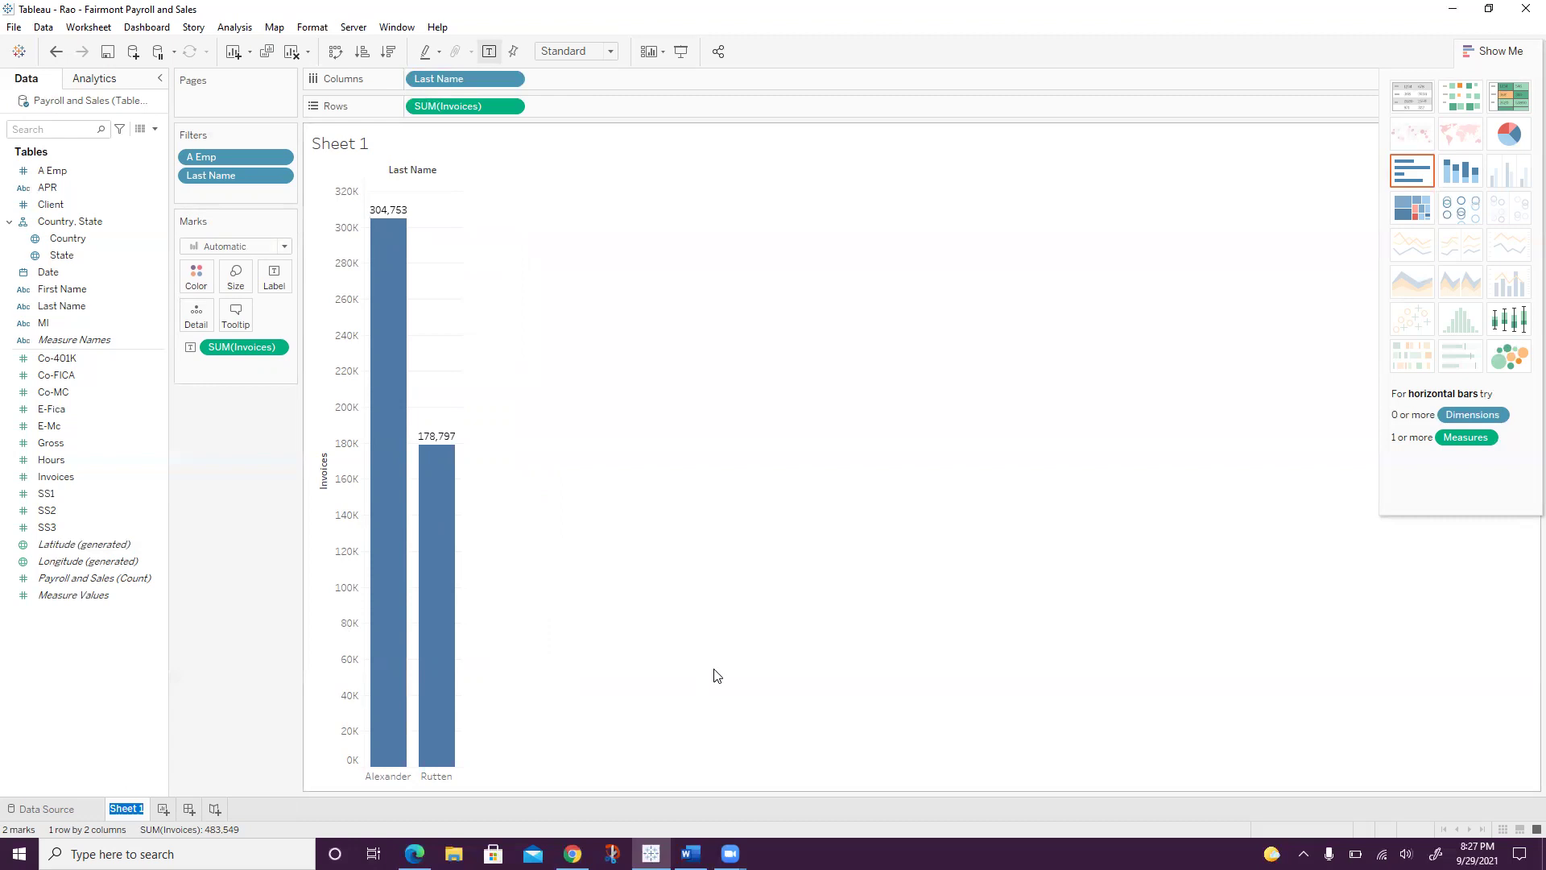
type("Rao - Accoun")
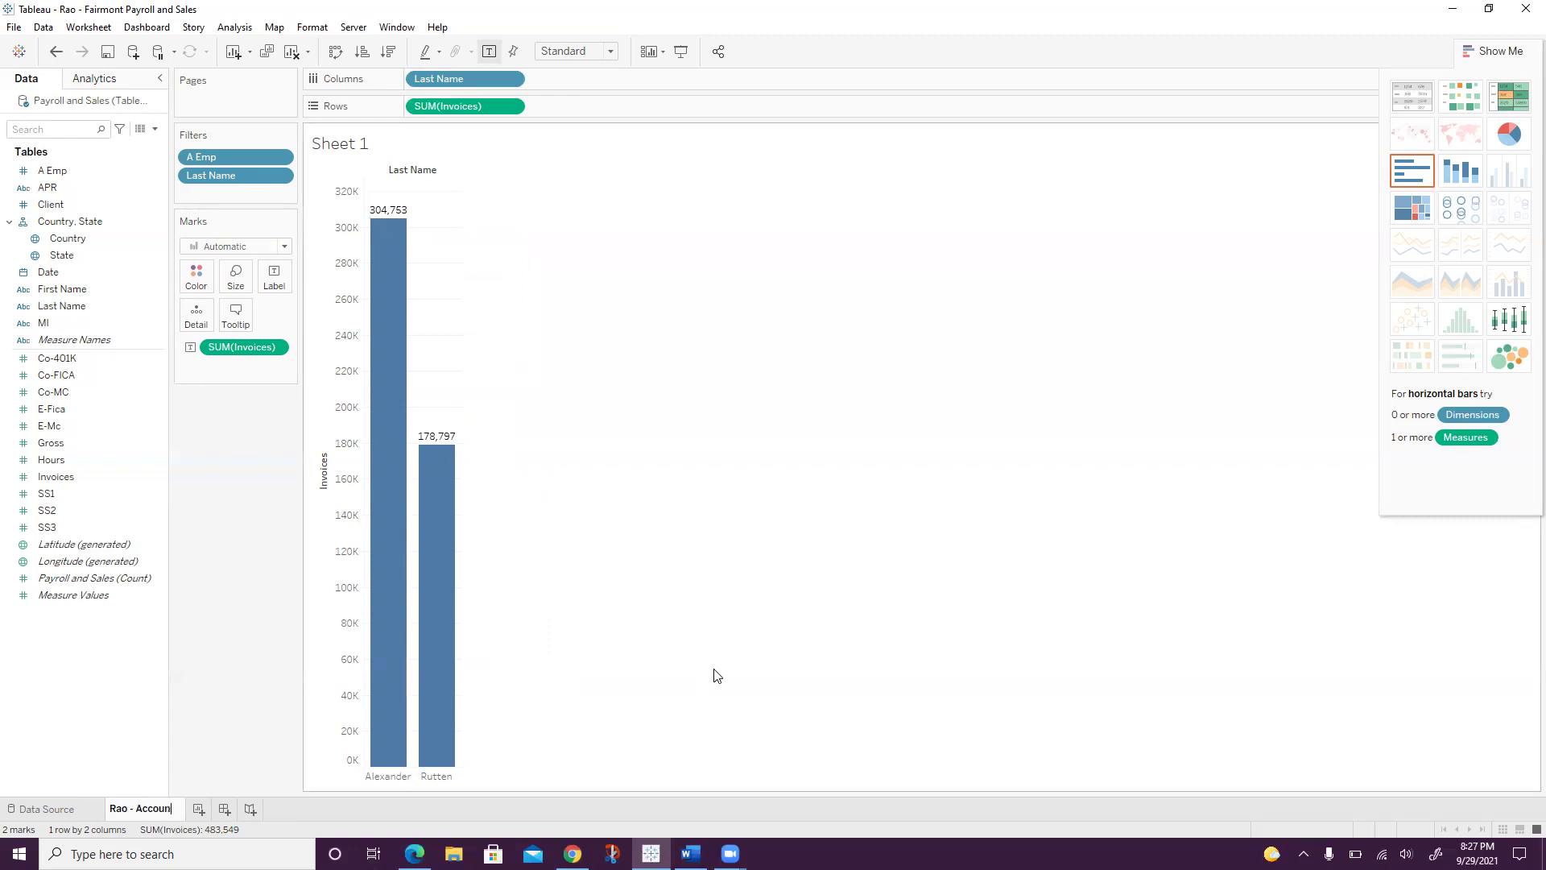
type("ting Per")
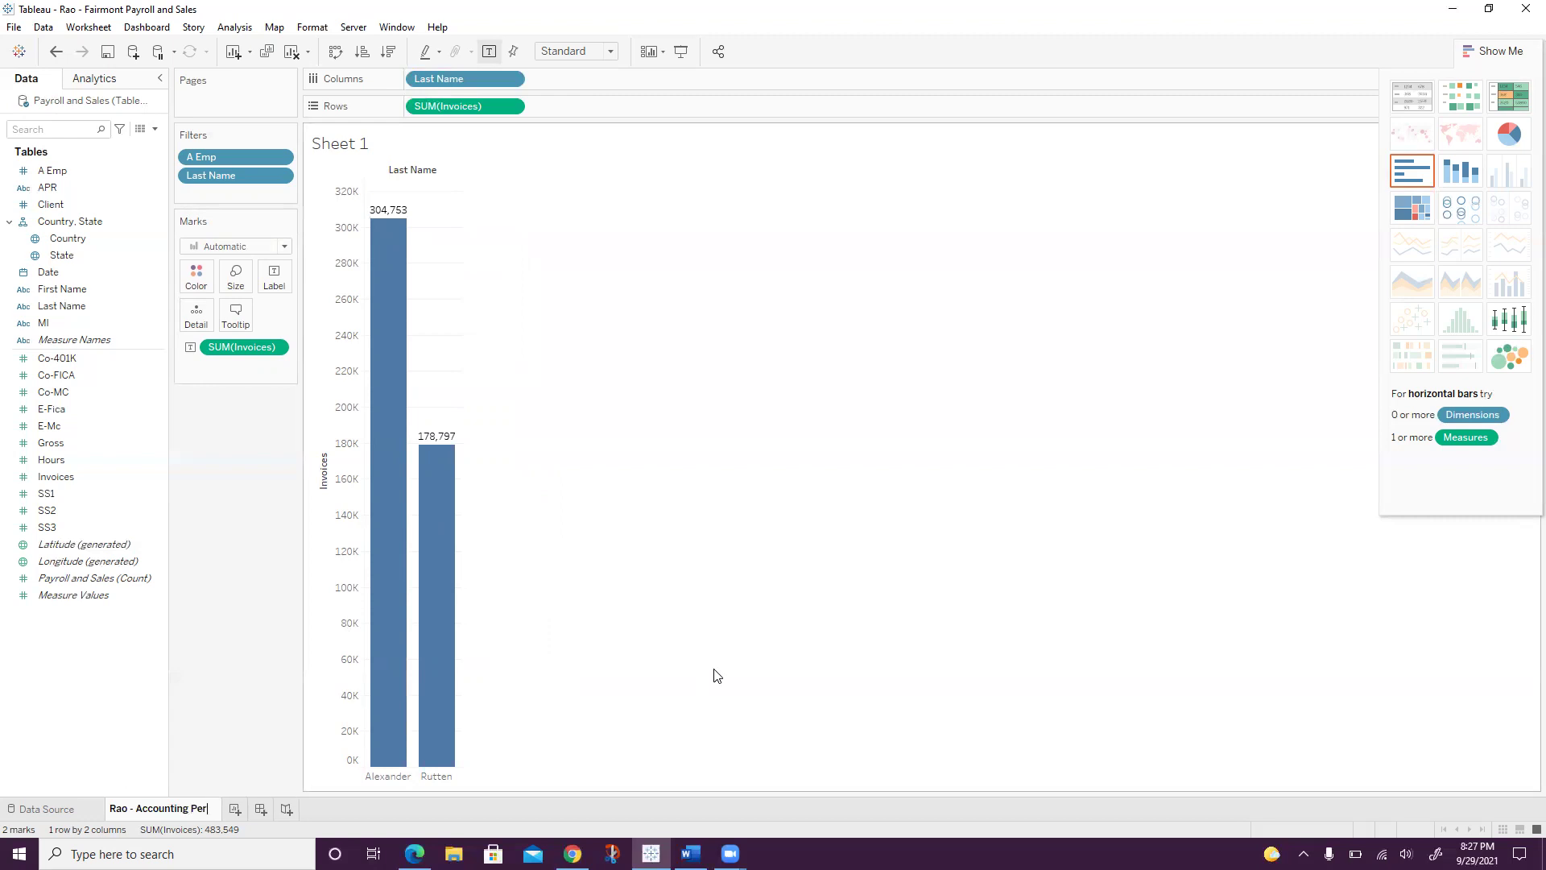
type("sonnel billed to clients")
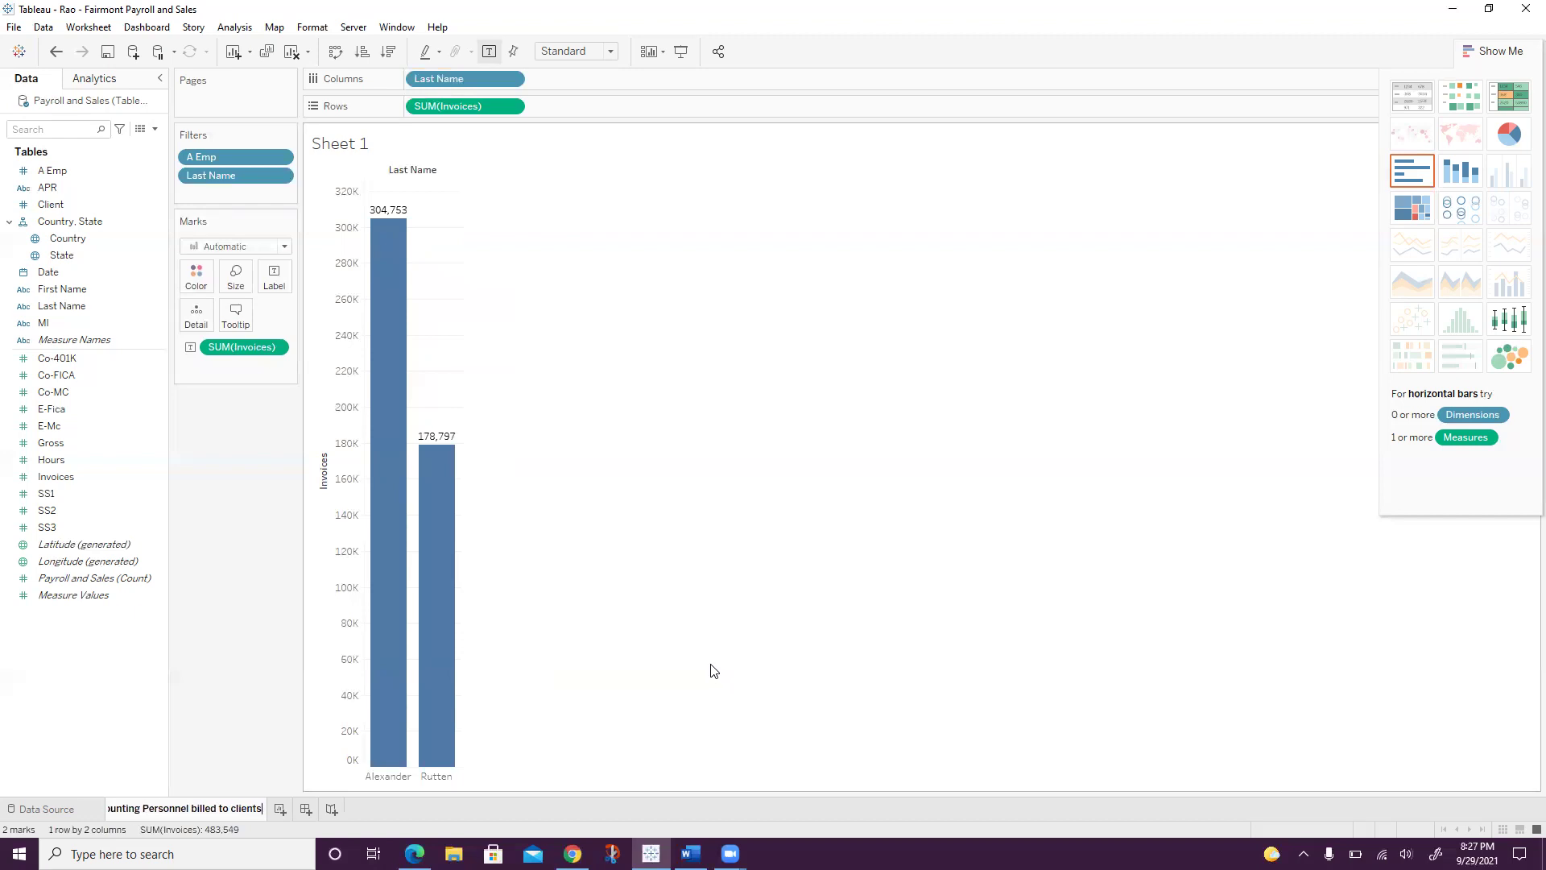
key("Return")
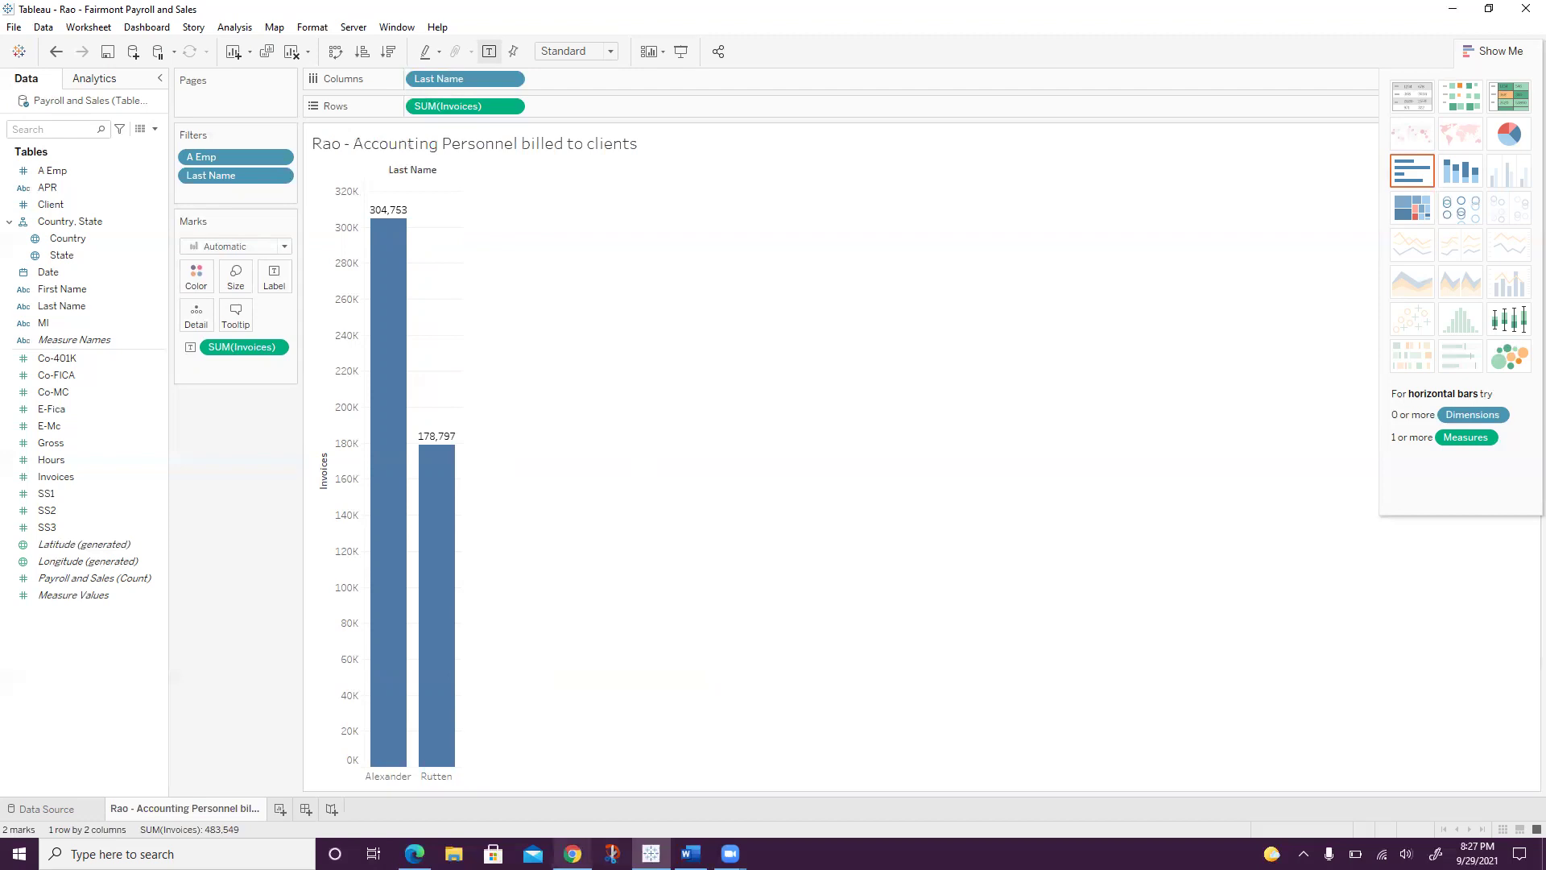
Capture a rectangular snip of the titled bar chart with Snip & Sketch and copy it to the clipboard
left_click(612, 853)
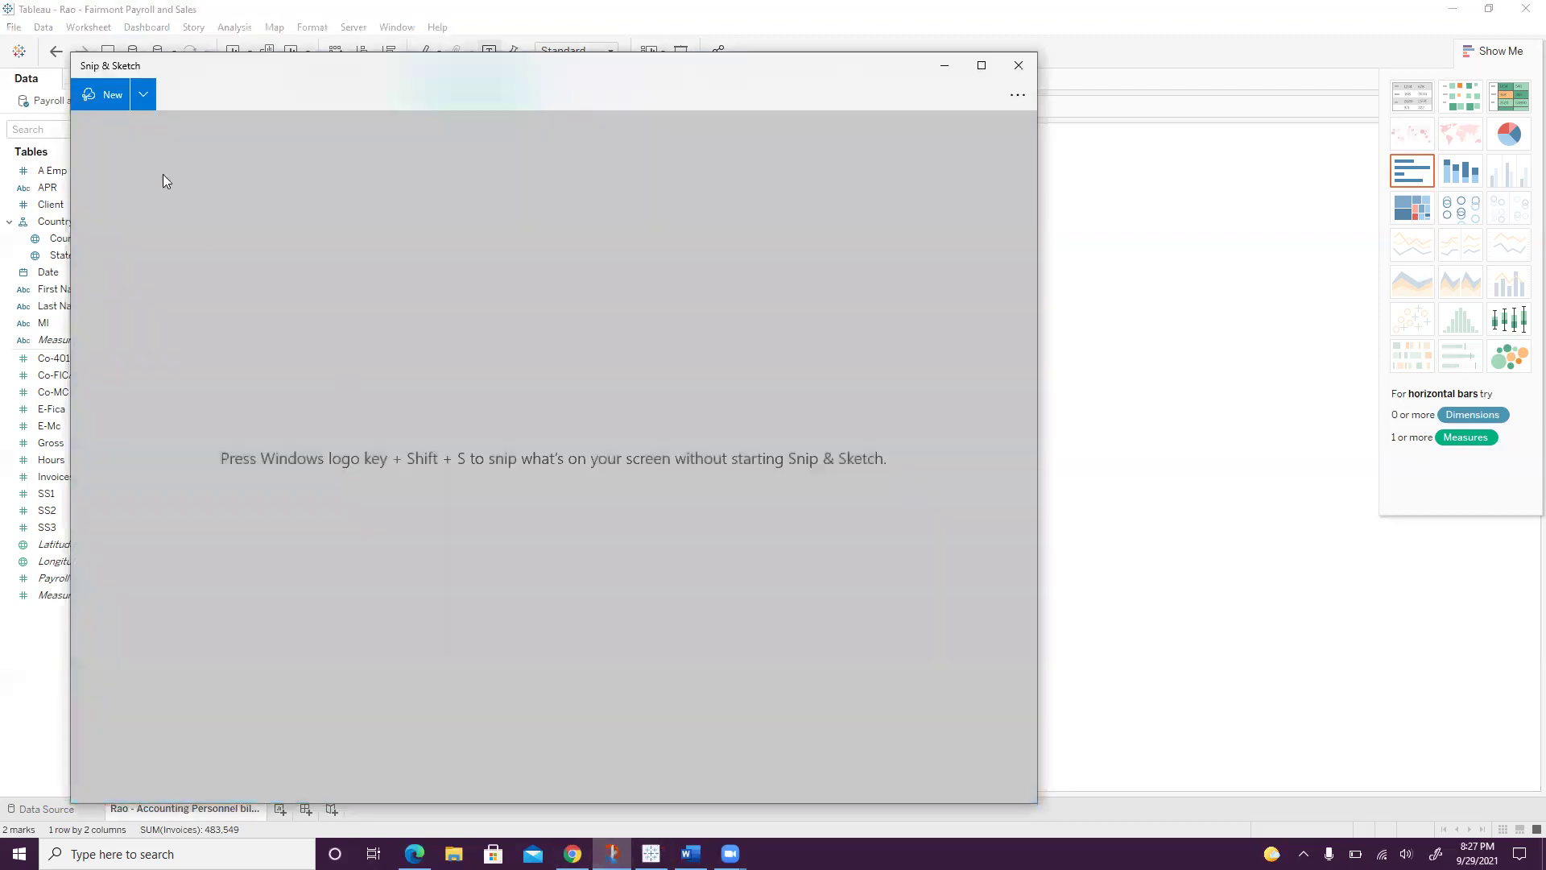
left_click(103, 99)
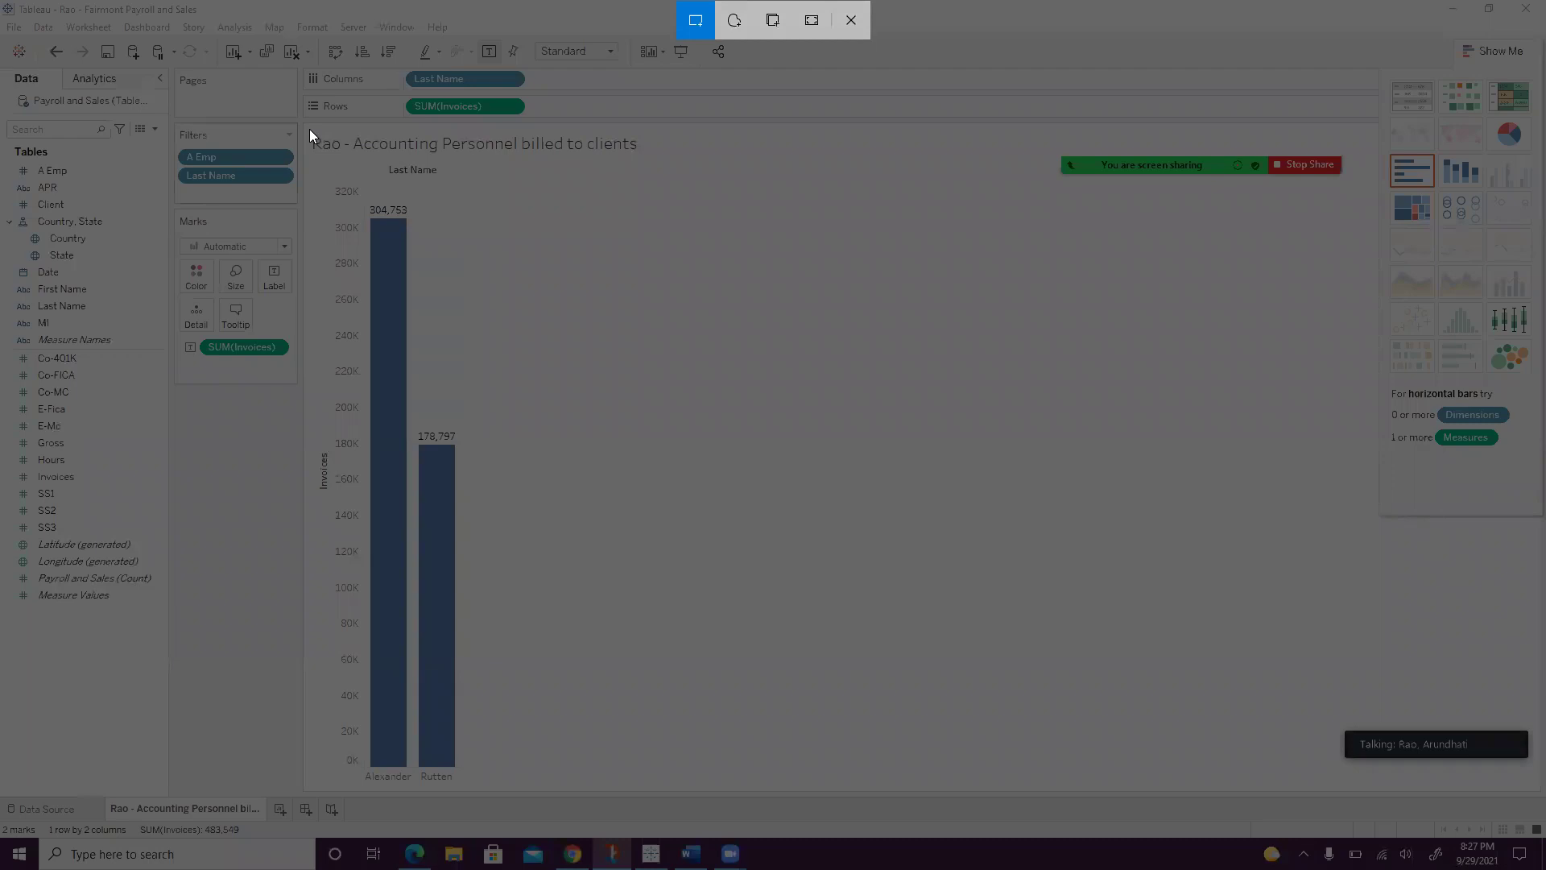
left_click_drag(306, 130, 646, 789)
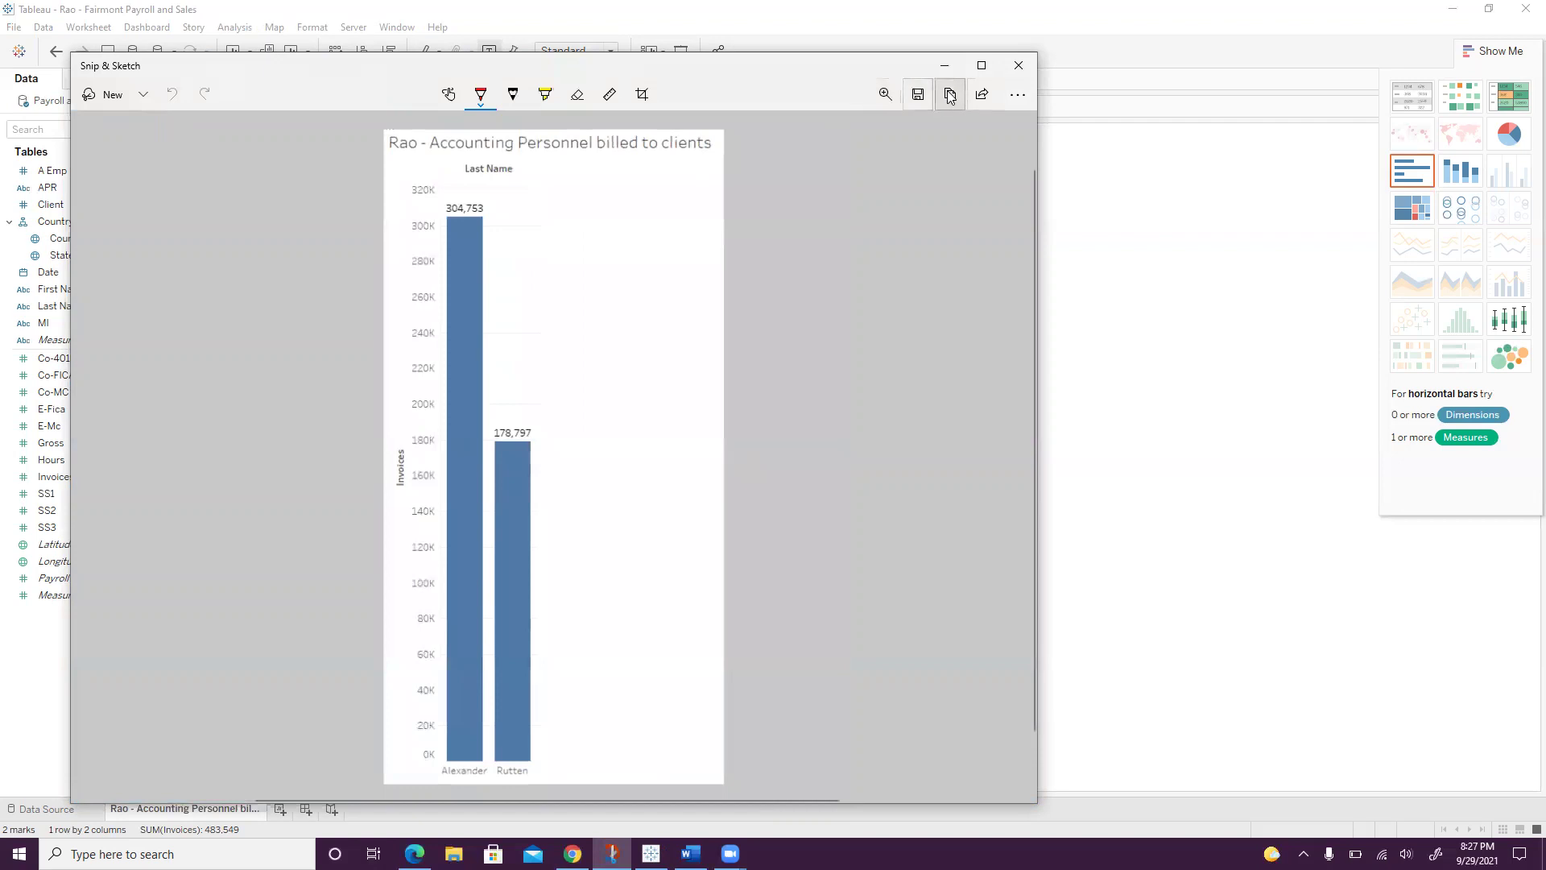
left_click(950, 96)
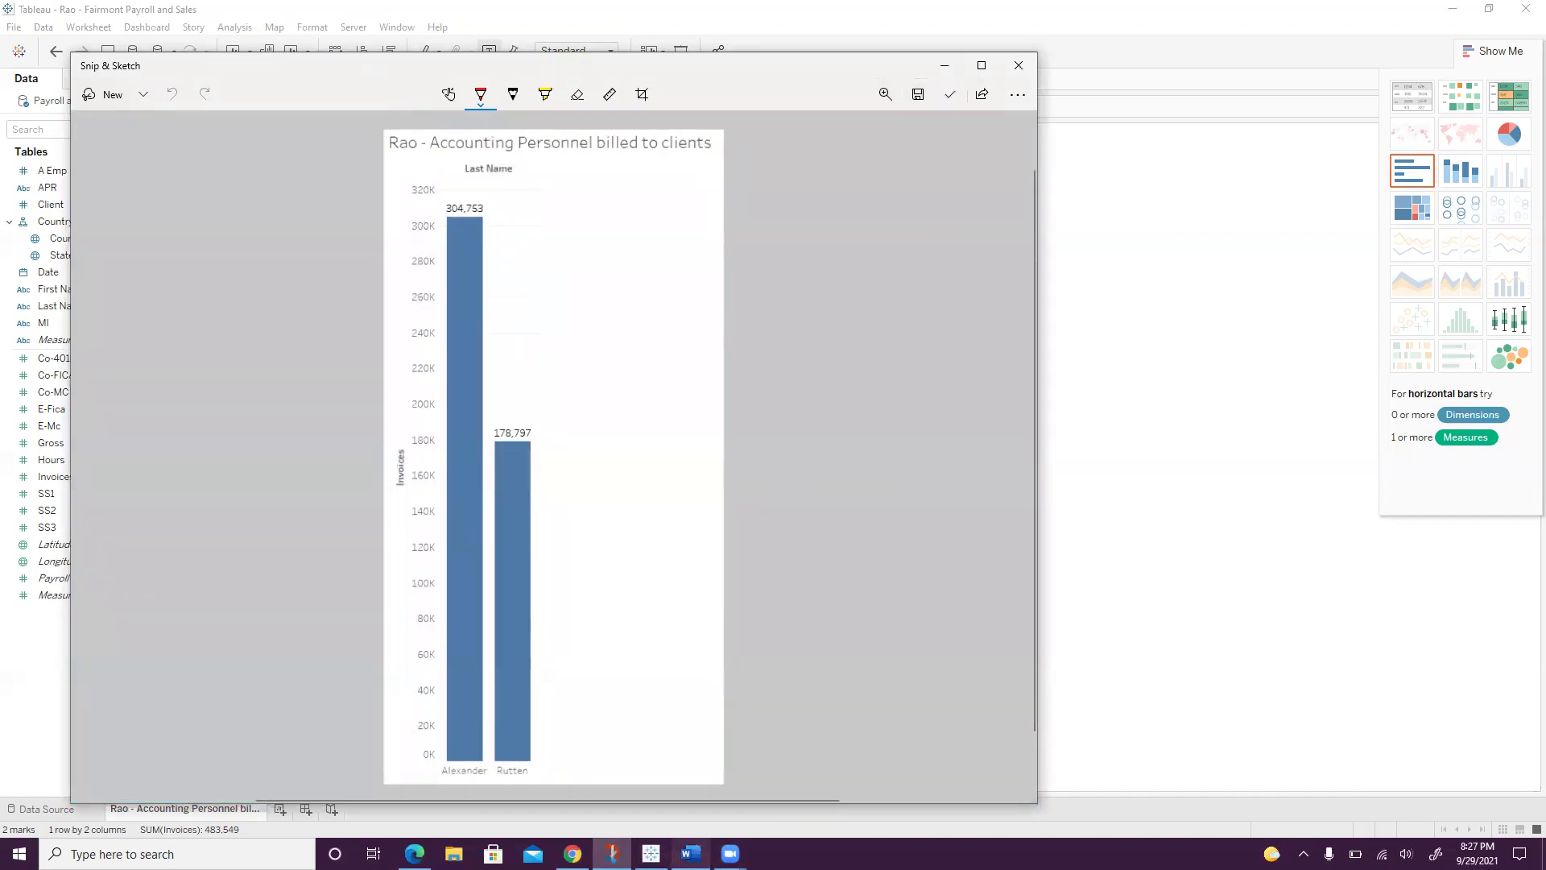
Switch to the Tableau Assignment 2 document in Word, paste the chart snip below the table and shrink it proportionally
left_click(690, 853)
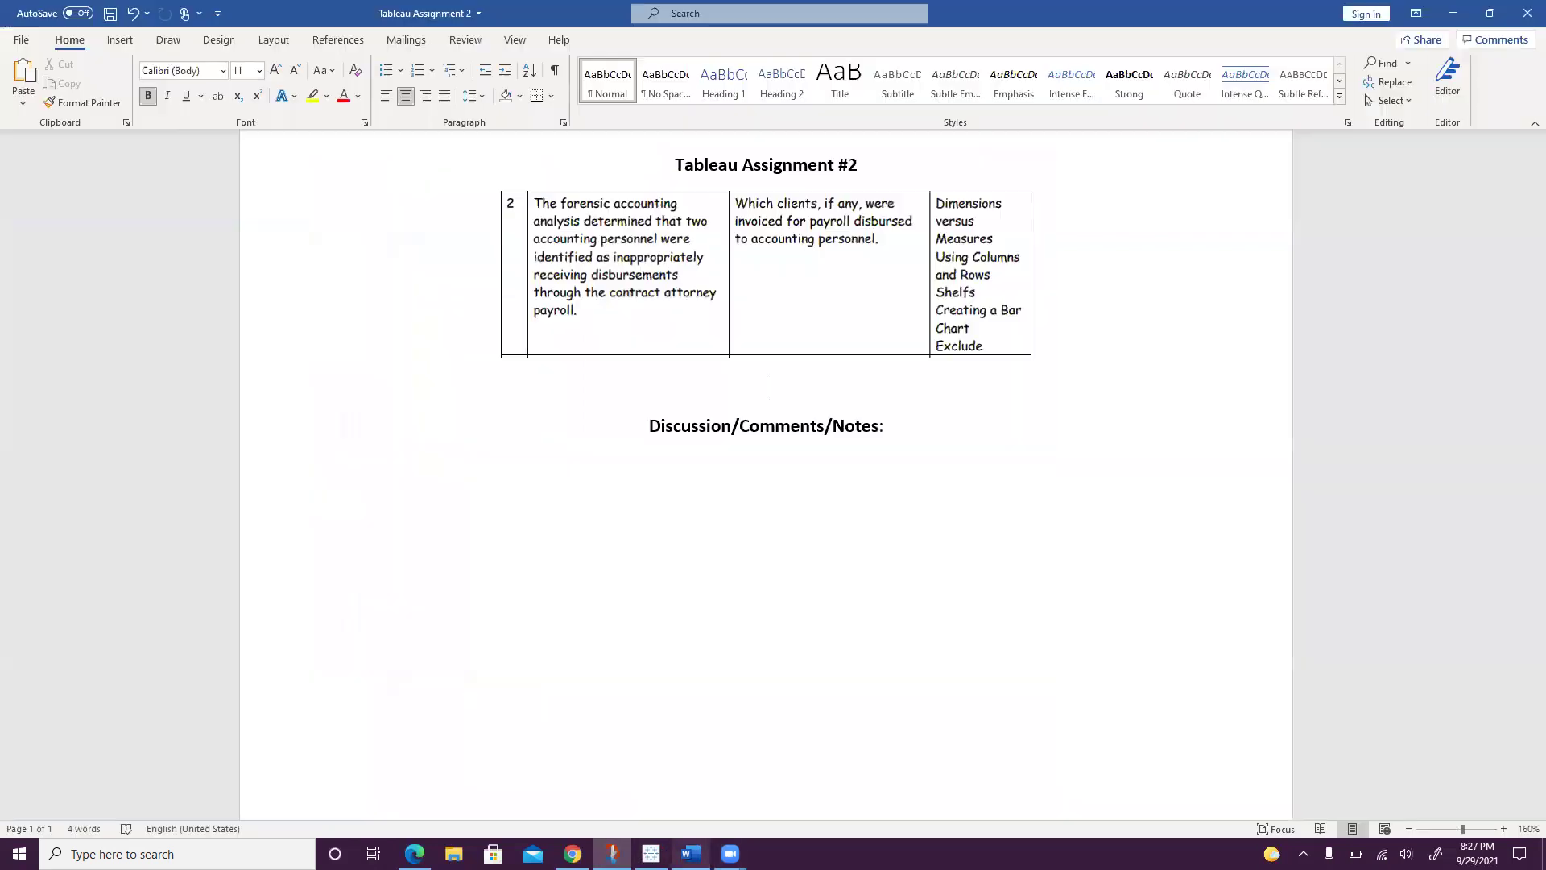
left_click(29, 75)
left_click(645, 628)
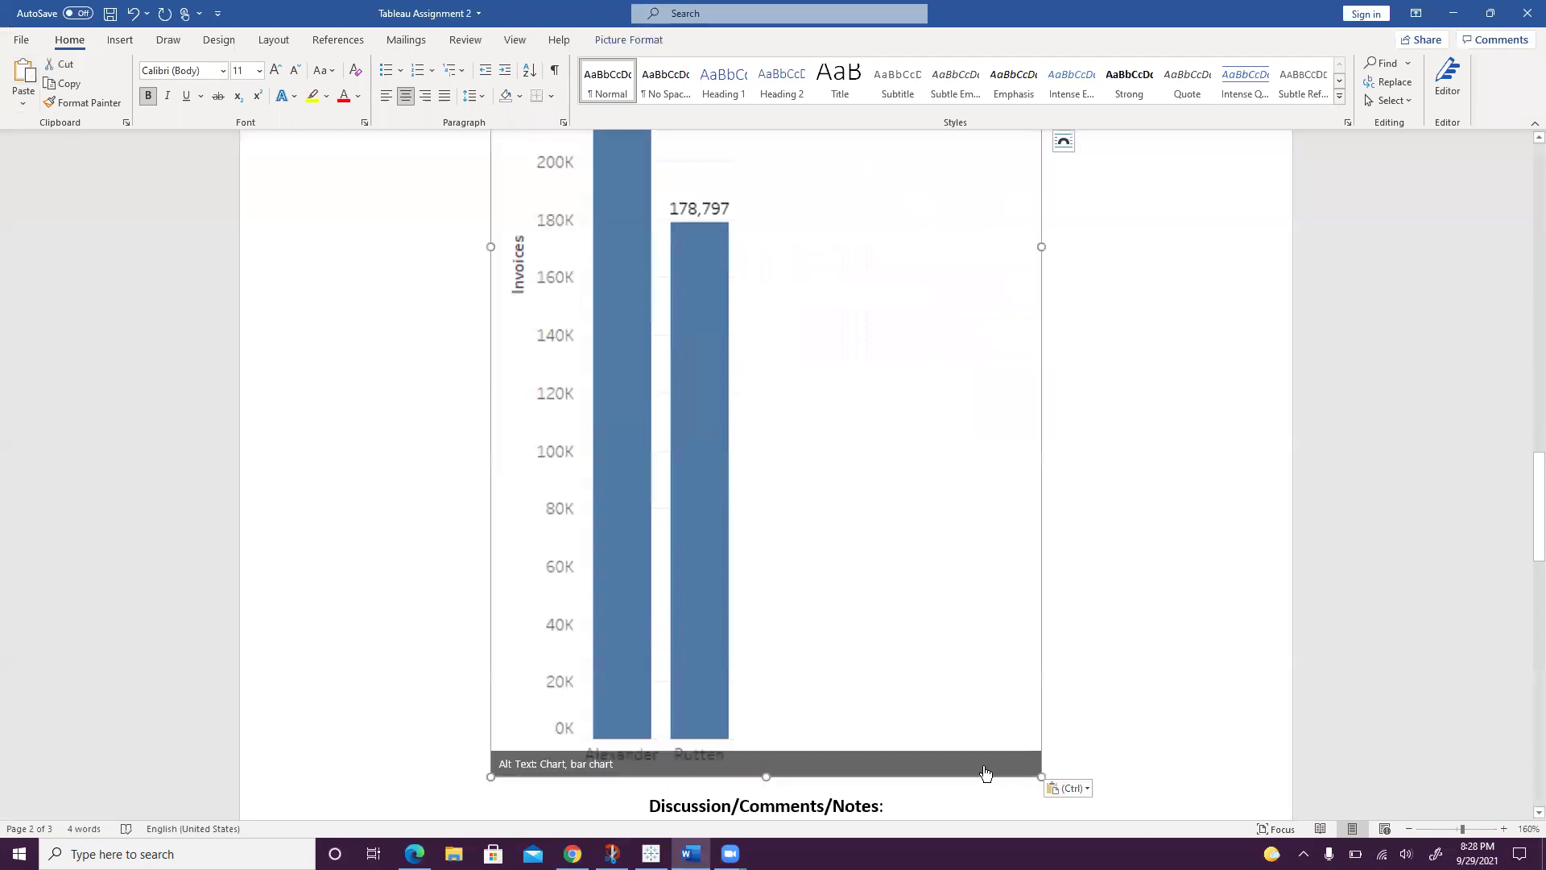
left_click_drag(1041, 774, 673, 476)
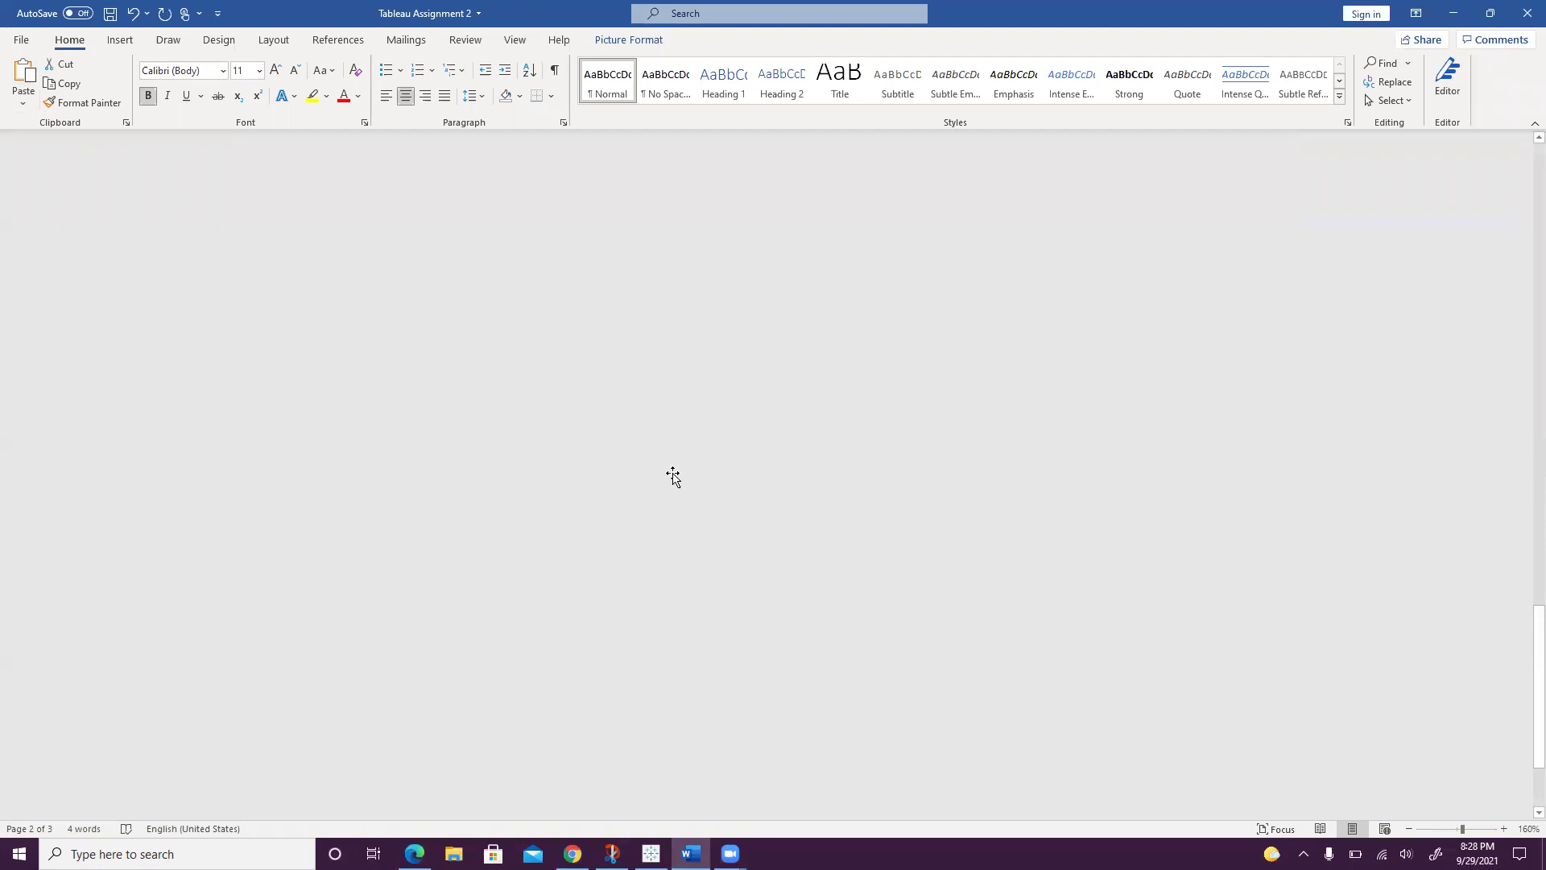
left_click_drag(962, 695, 780, 590)
scroll(572, 577, "up", 3)
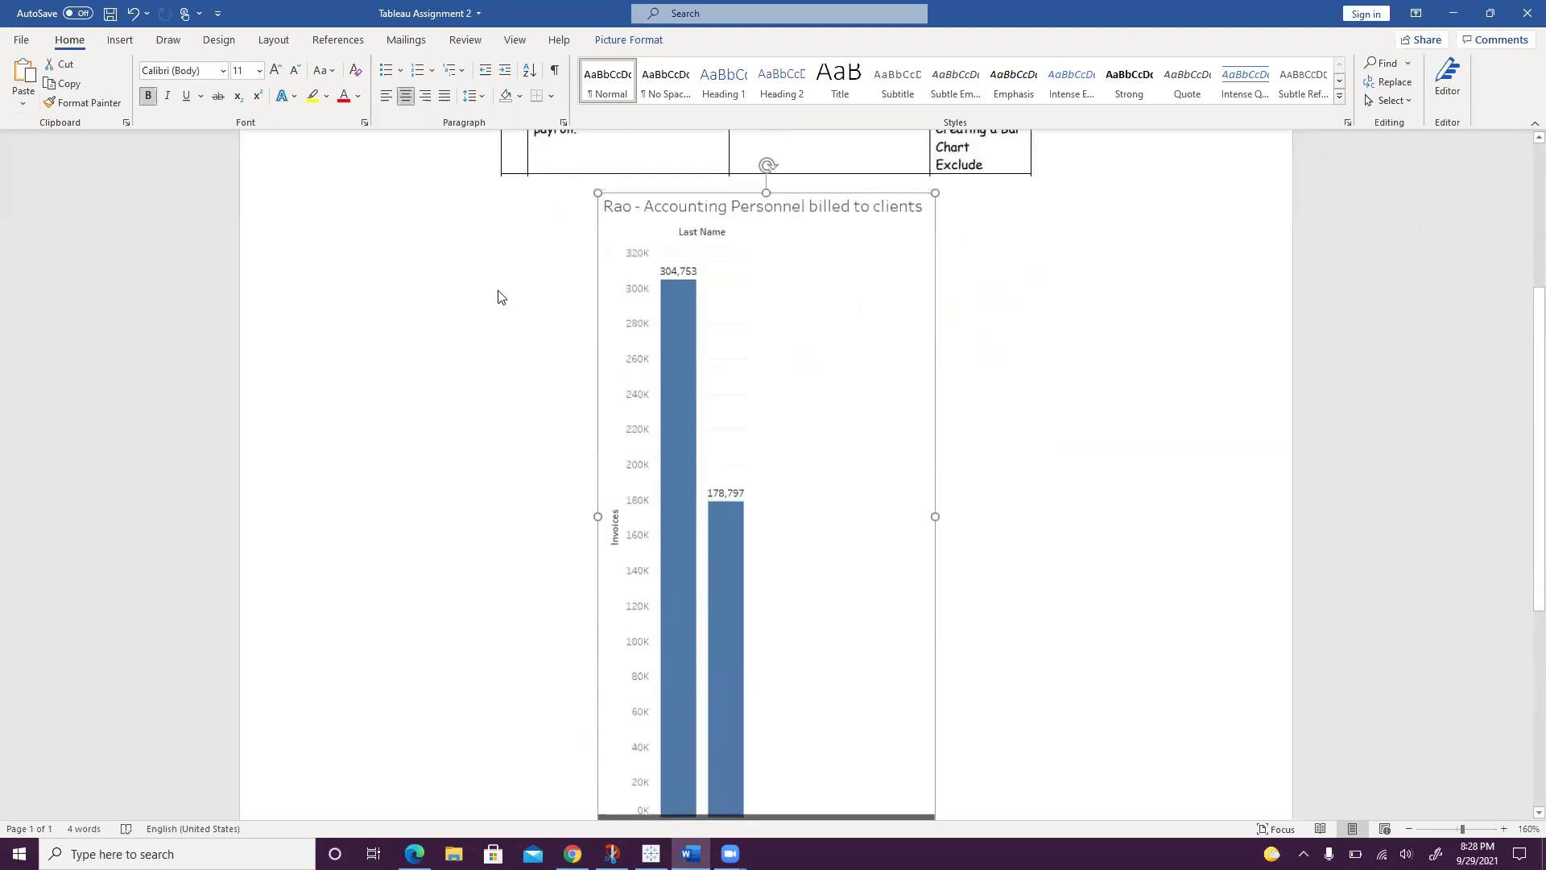
Left-align the Accounting Personnel chart picture and place the insertion point directly after it on the same line
left_click(385, 95)
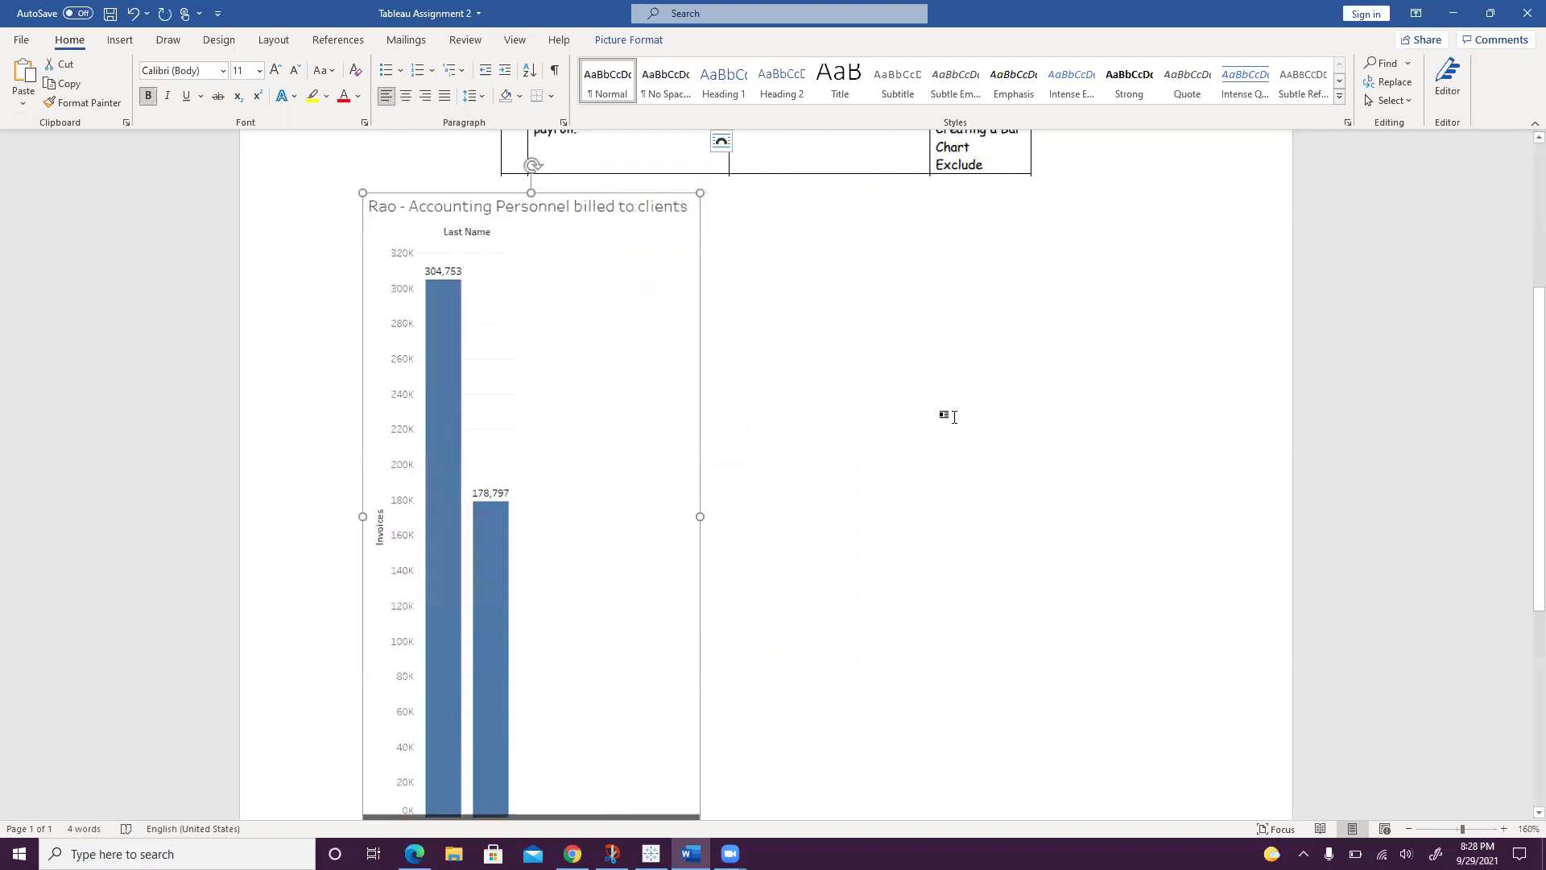
left_click(954, 416)
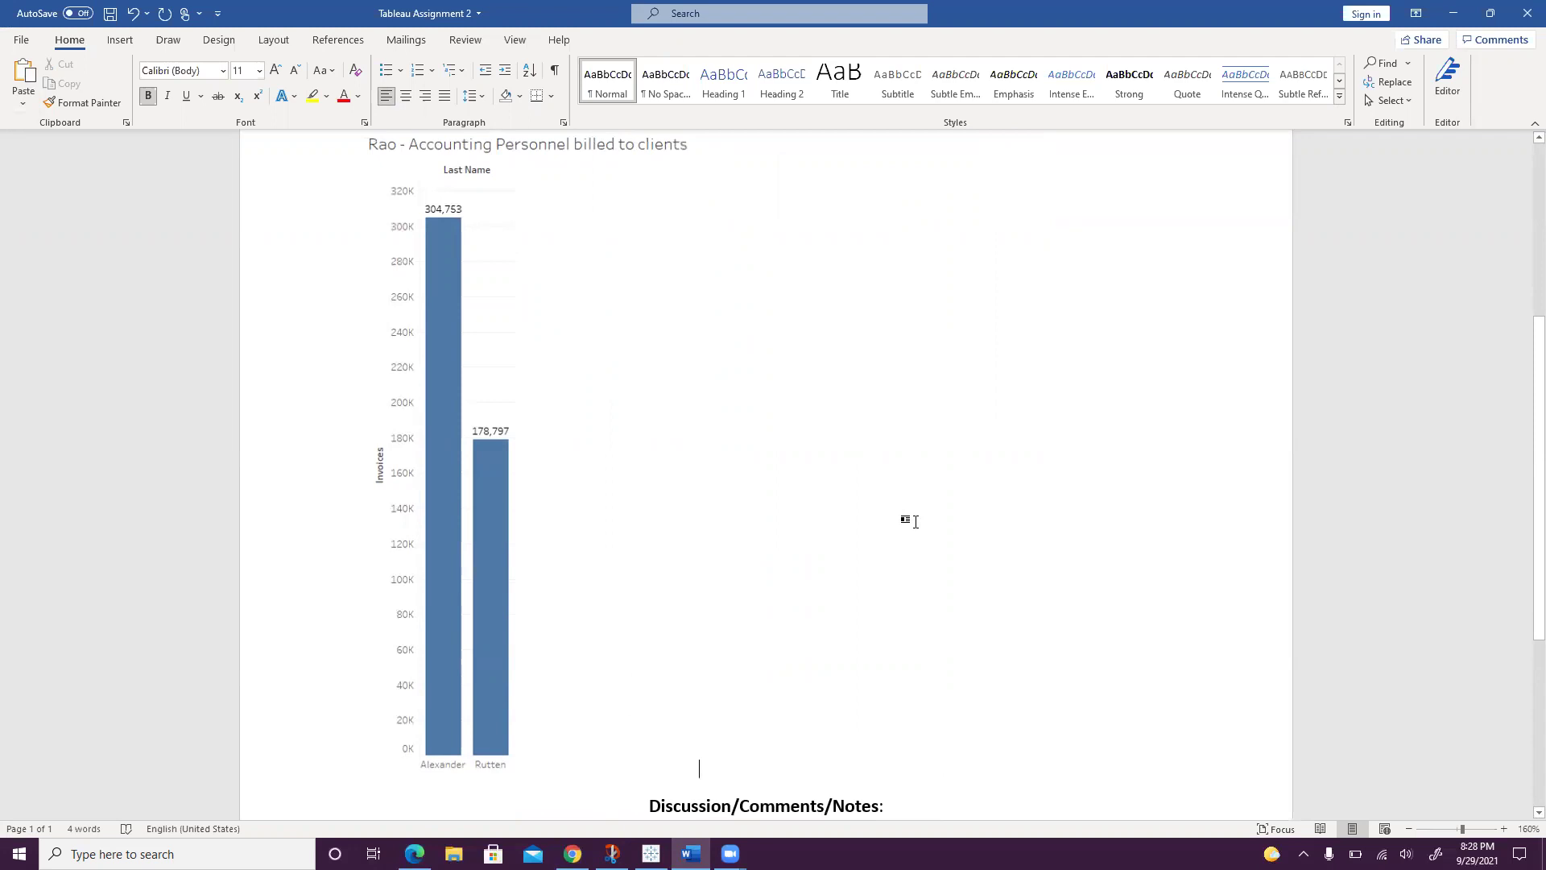
Switch to Tableau, duplicate the Accounting Personnel billed to clients worksheet and open the duplicate
left_click(651, 854)
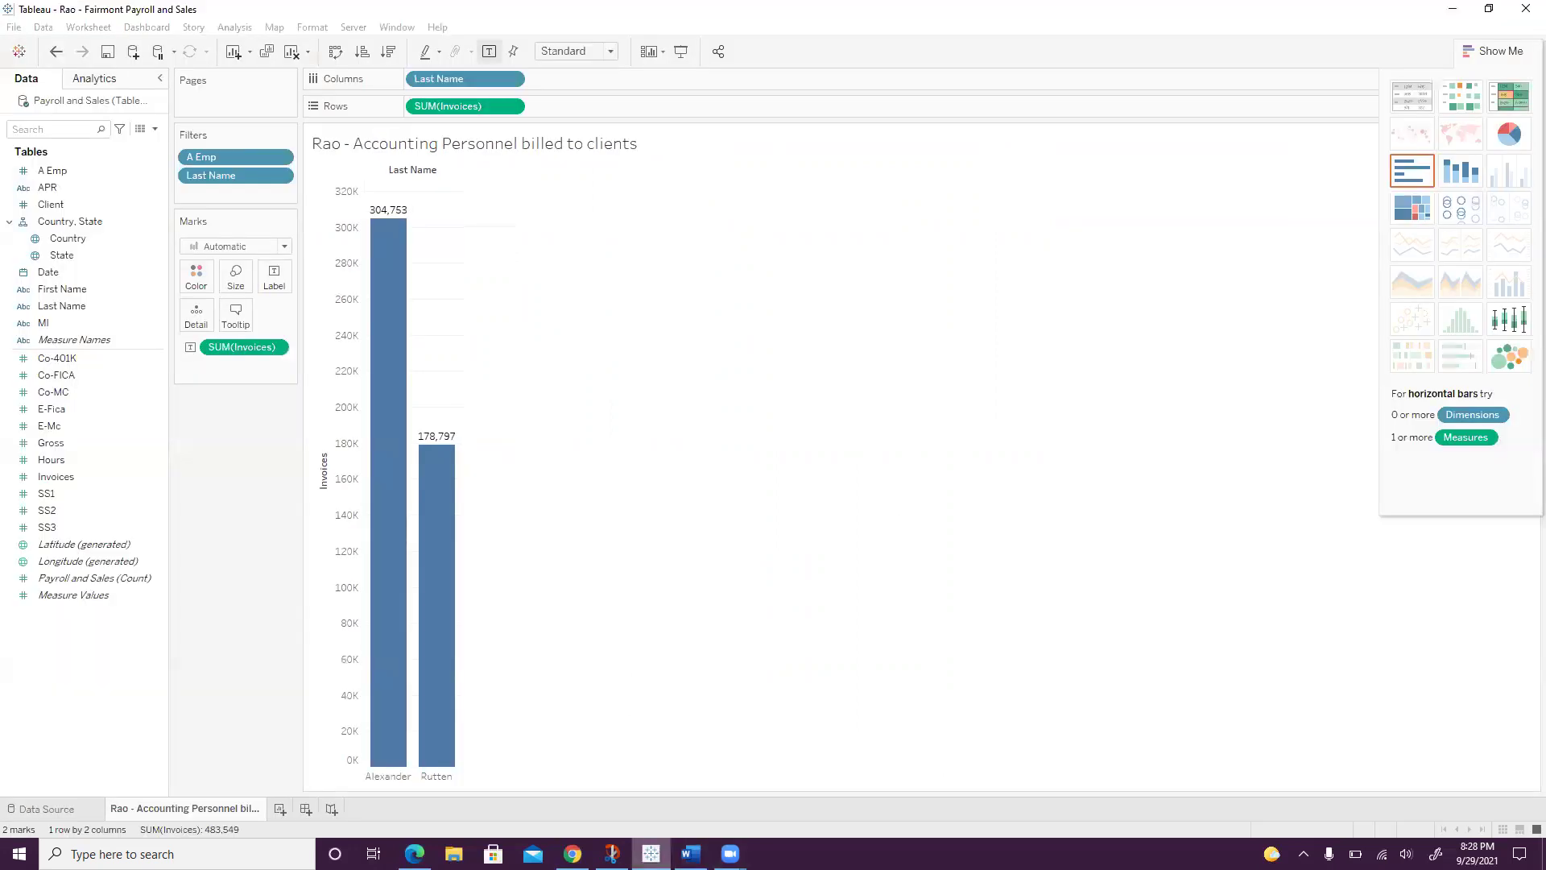
right_click(225, 816)
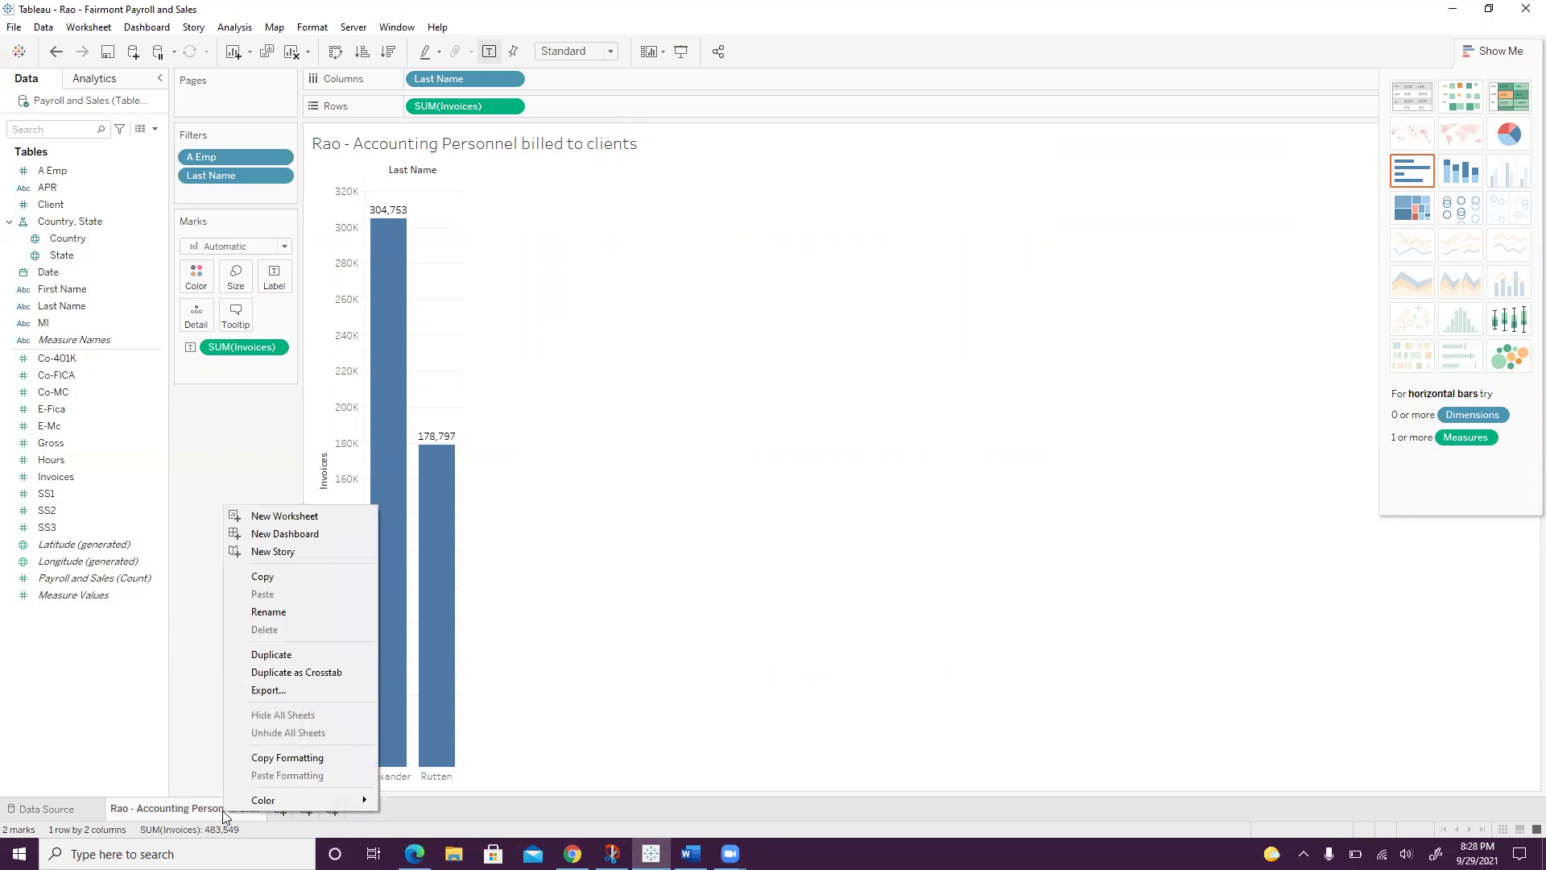
left_click(280, 656)
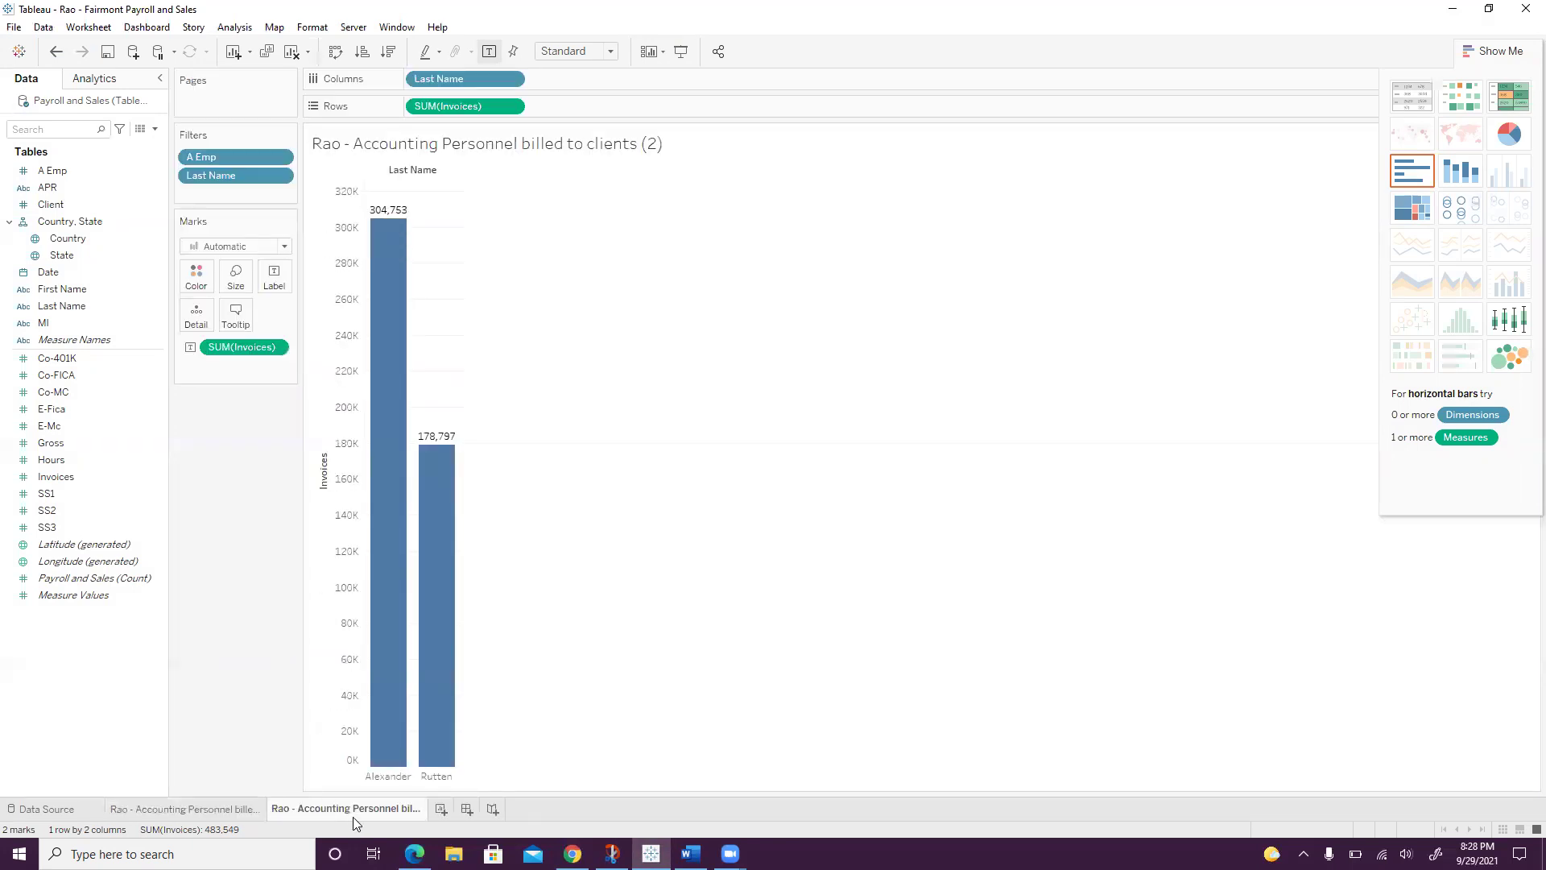
left_click(229, 812)
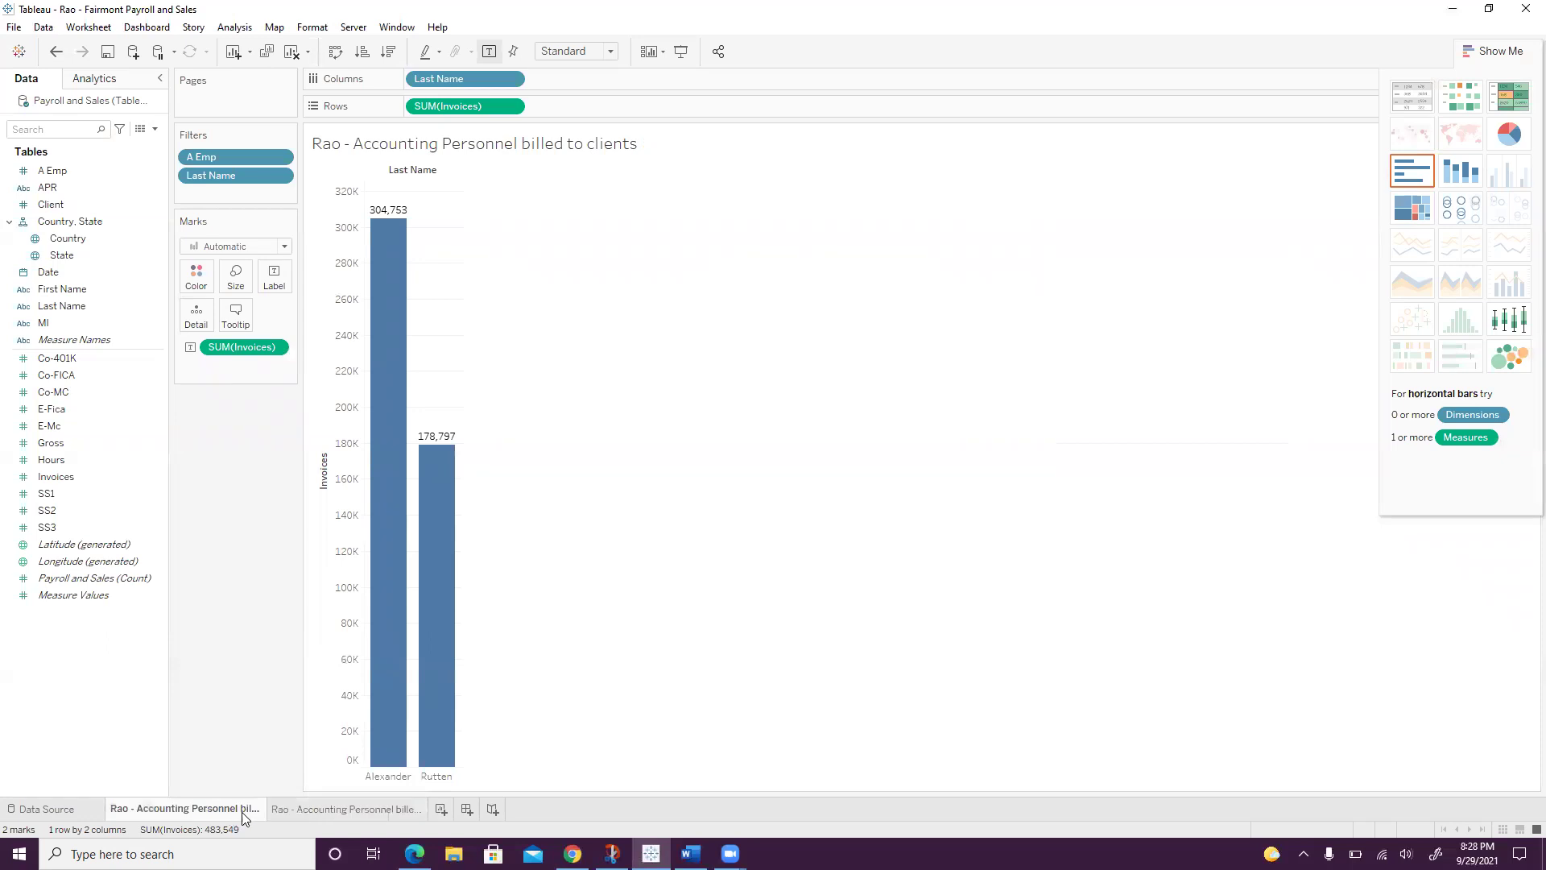
left_click(342, 809)
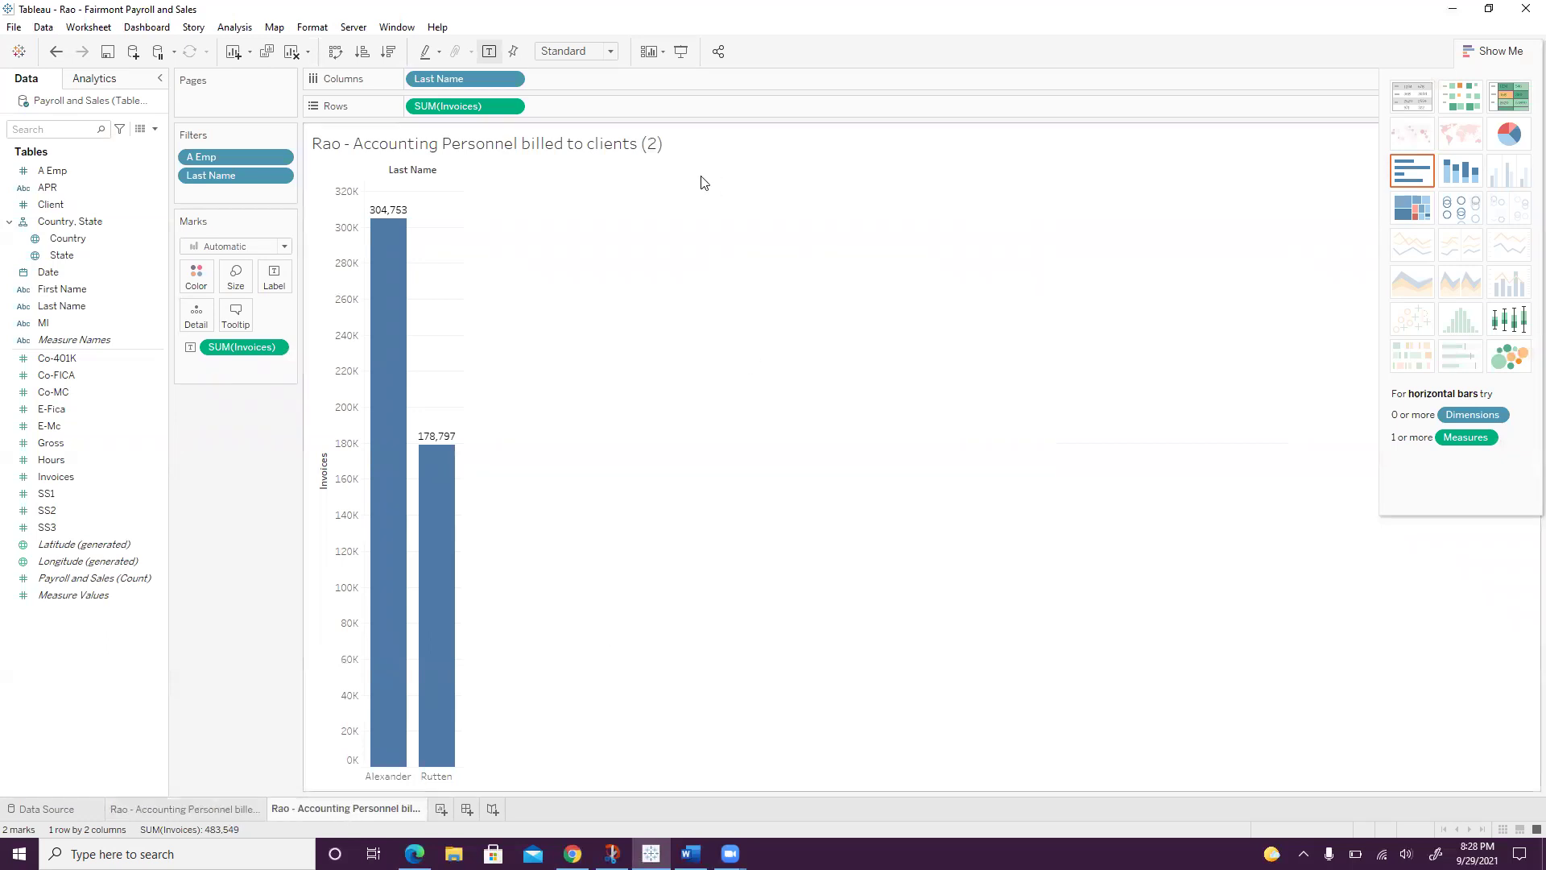
Rename the duplicated worksheet with the author's surname followed by "- Clients incorrectly billed"
right_click(404, 817)
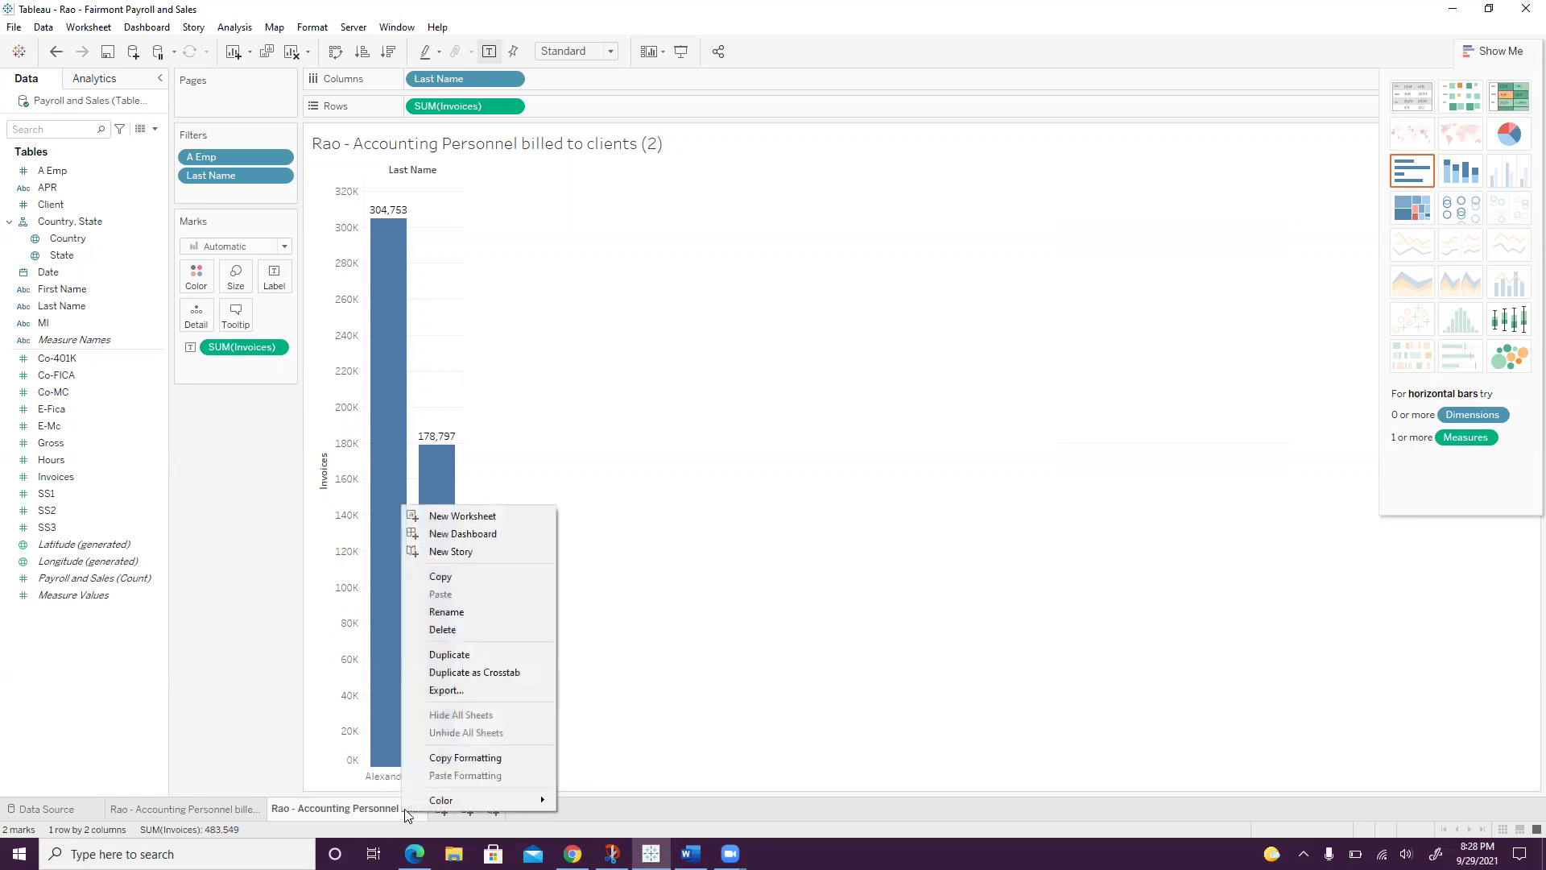
left_click(464, 614)
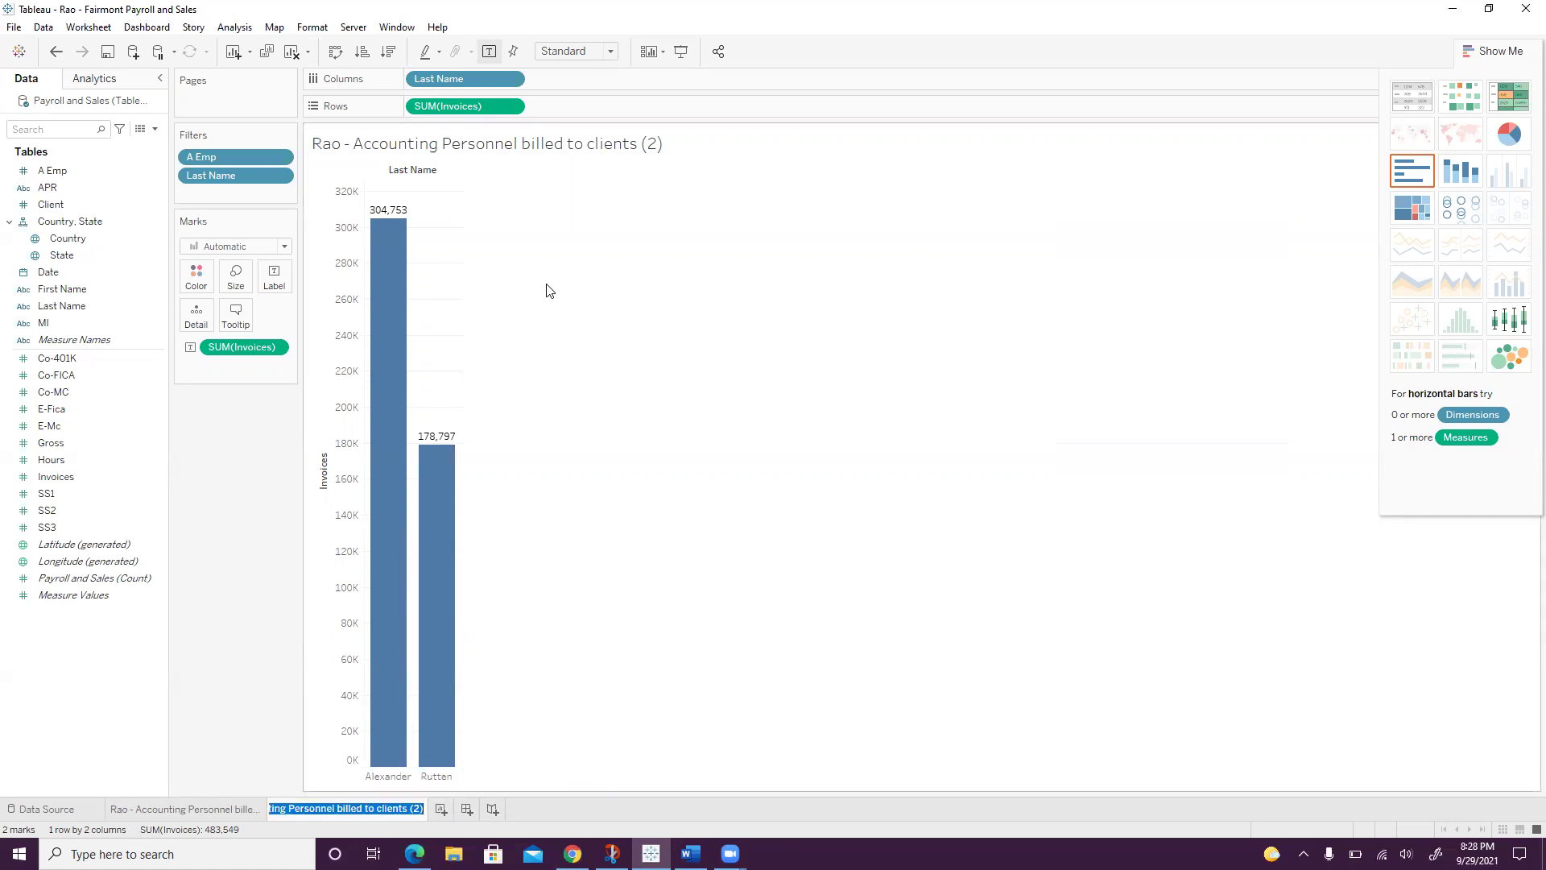
key("Return")
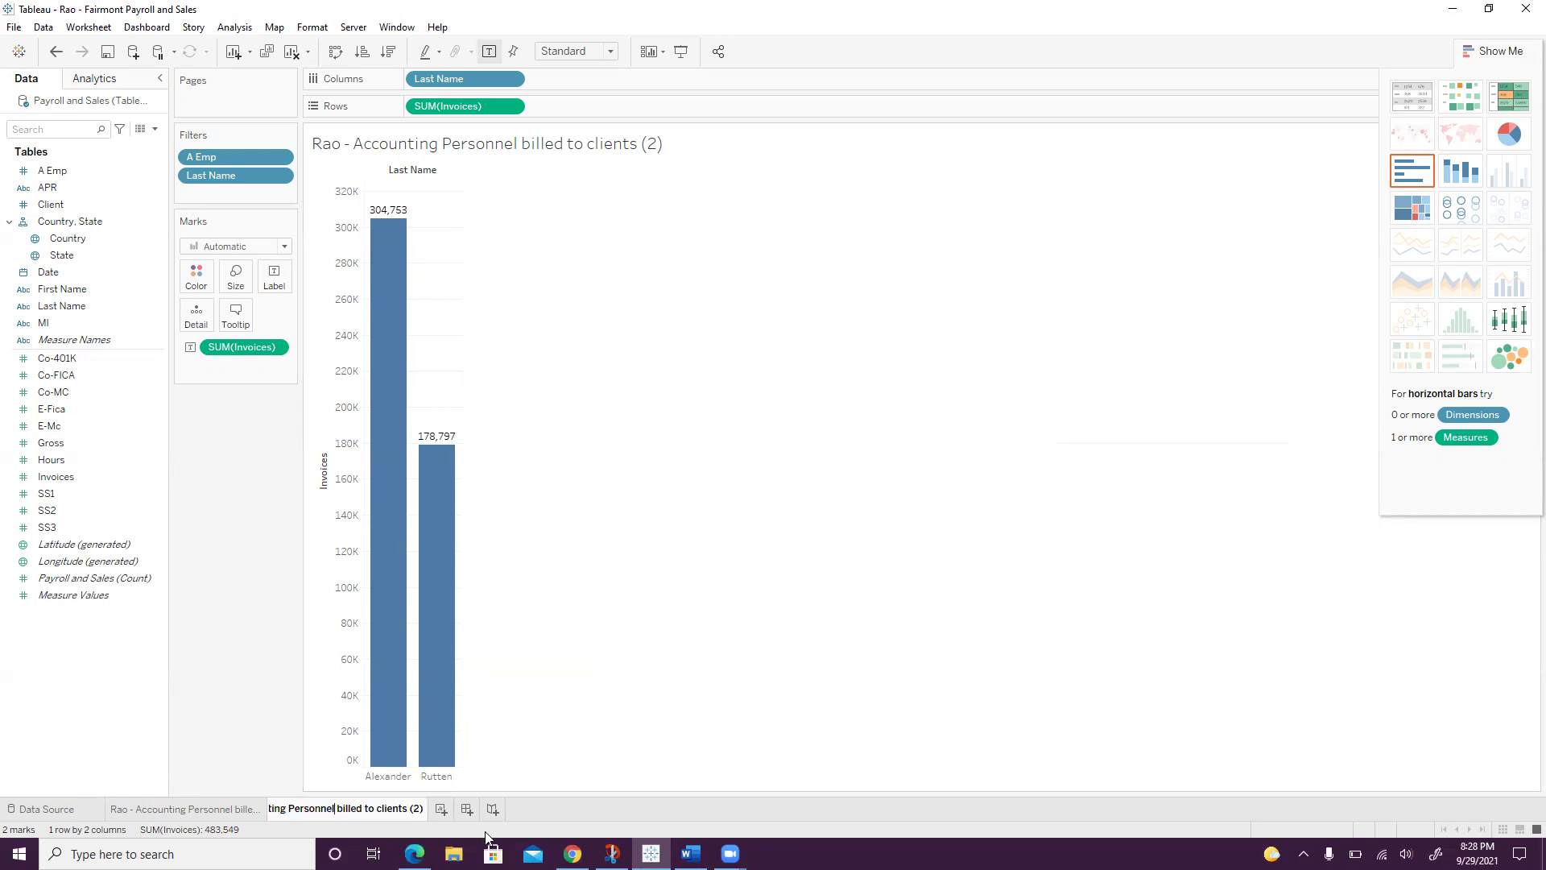
key("Left")
key("Left")
key("Left")
key("Left")
key("Left")
key("Left")
key("Left")
key("Left")
key("Left")
key("Left")
key("Left")
key("Left")
key("Left")
key("Left")
key("Left")
key("Left")
key("Left")
key("Left")
key("Left")
key("Left")
key("Delete")
key("Delete")
key("Delete")
key("Delete")
key("Delete")
key("Delete")
key("Delete")
key("Delete")
key("Delete")
key("Delete")
key("Delete")
key("Delete")
key("Delete")
key("Delete")
key("Delete")
key("Delete")
key("Delete")
key("Delete")
key("Delete")
key("Delete")
left_click(587, 703)
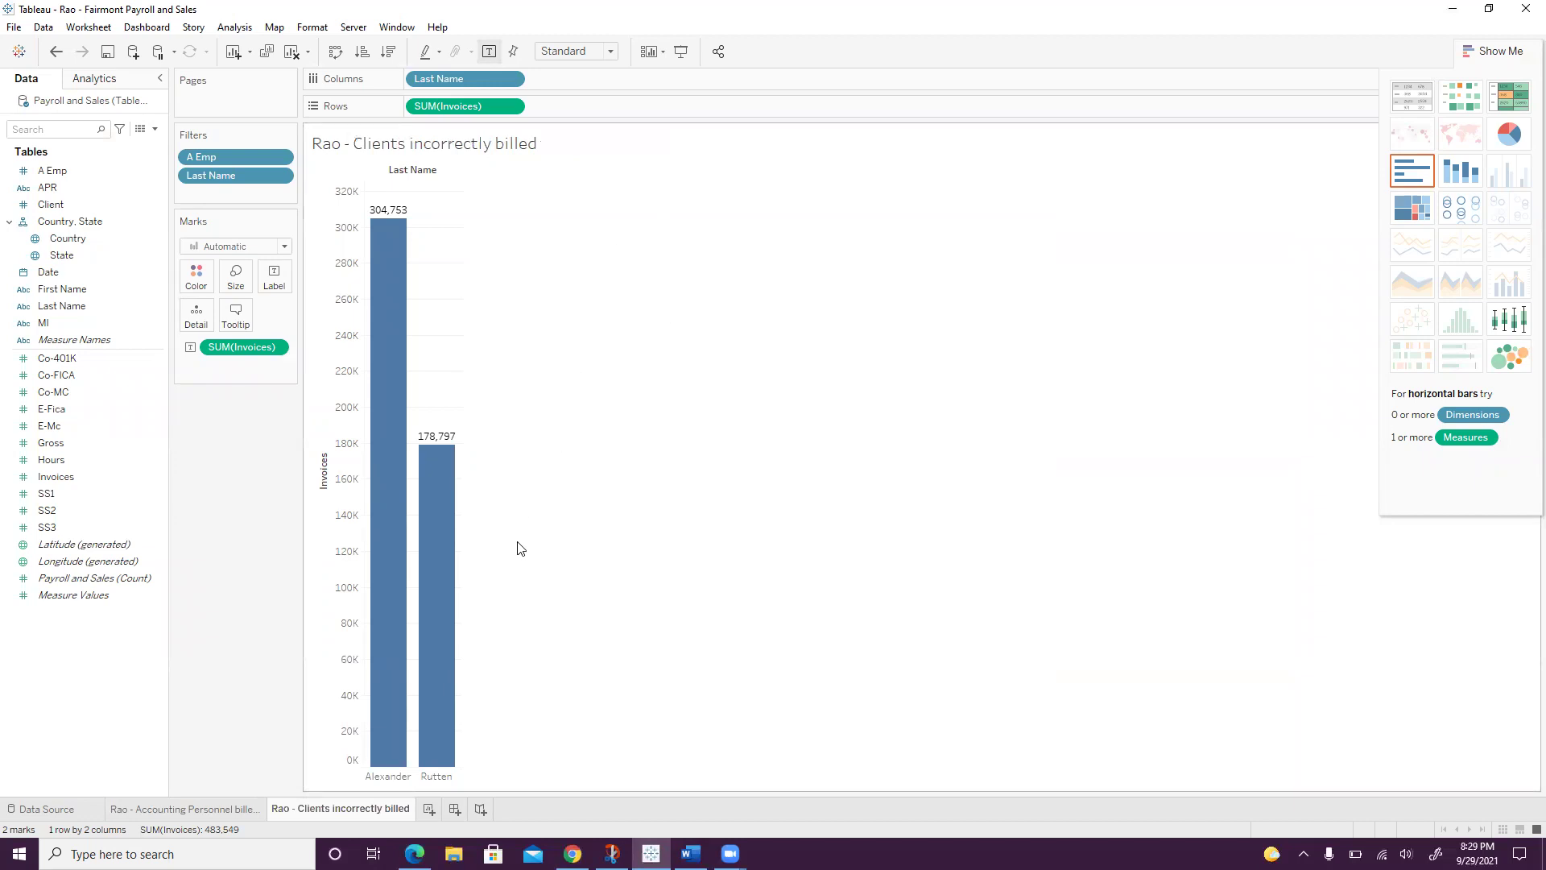
Replace Last Name with the Client field in the columns so the bars show invoices by client
mouse_move(415, 581)
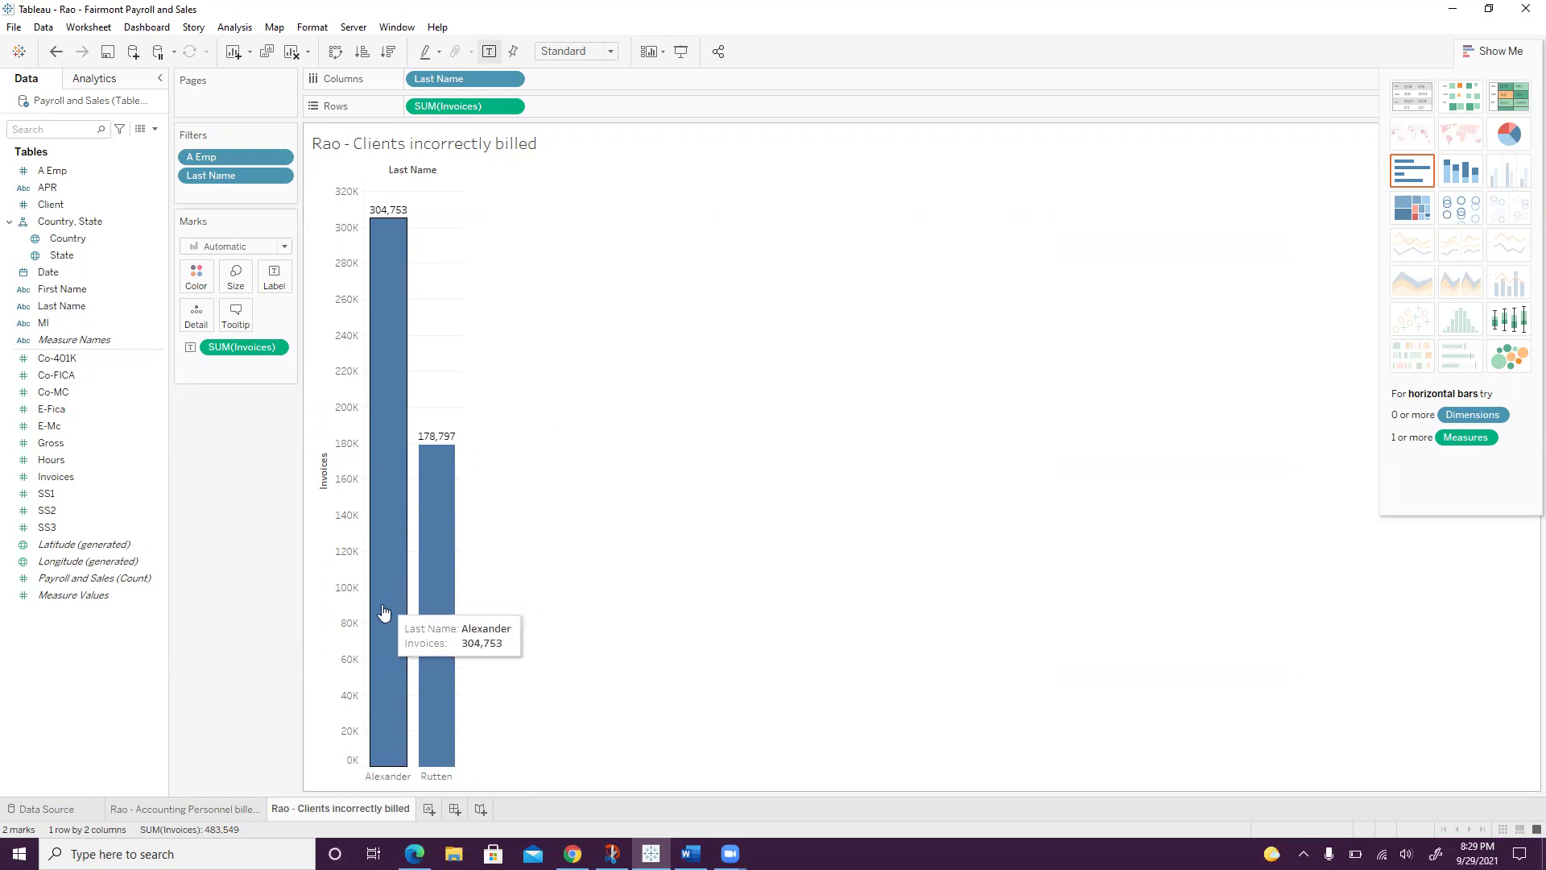
mouse_move(429, 617)
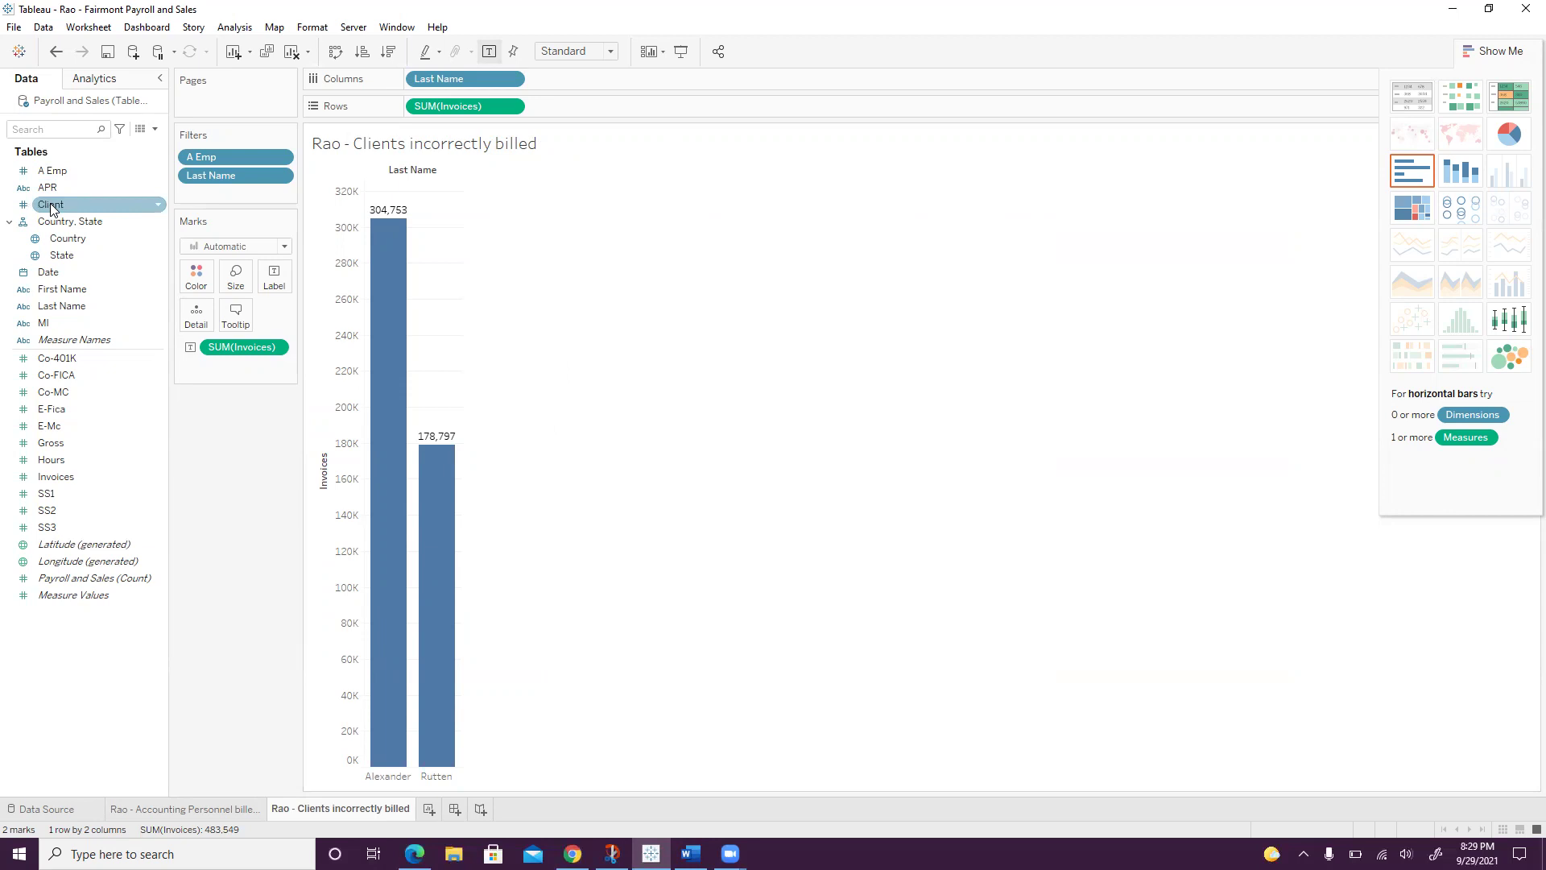
left_click_drag(51, 206, 564, 81)
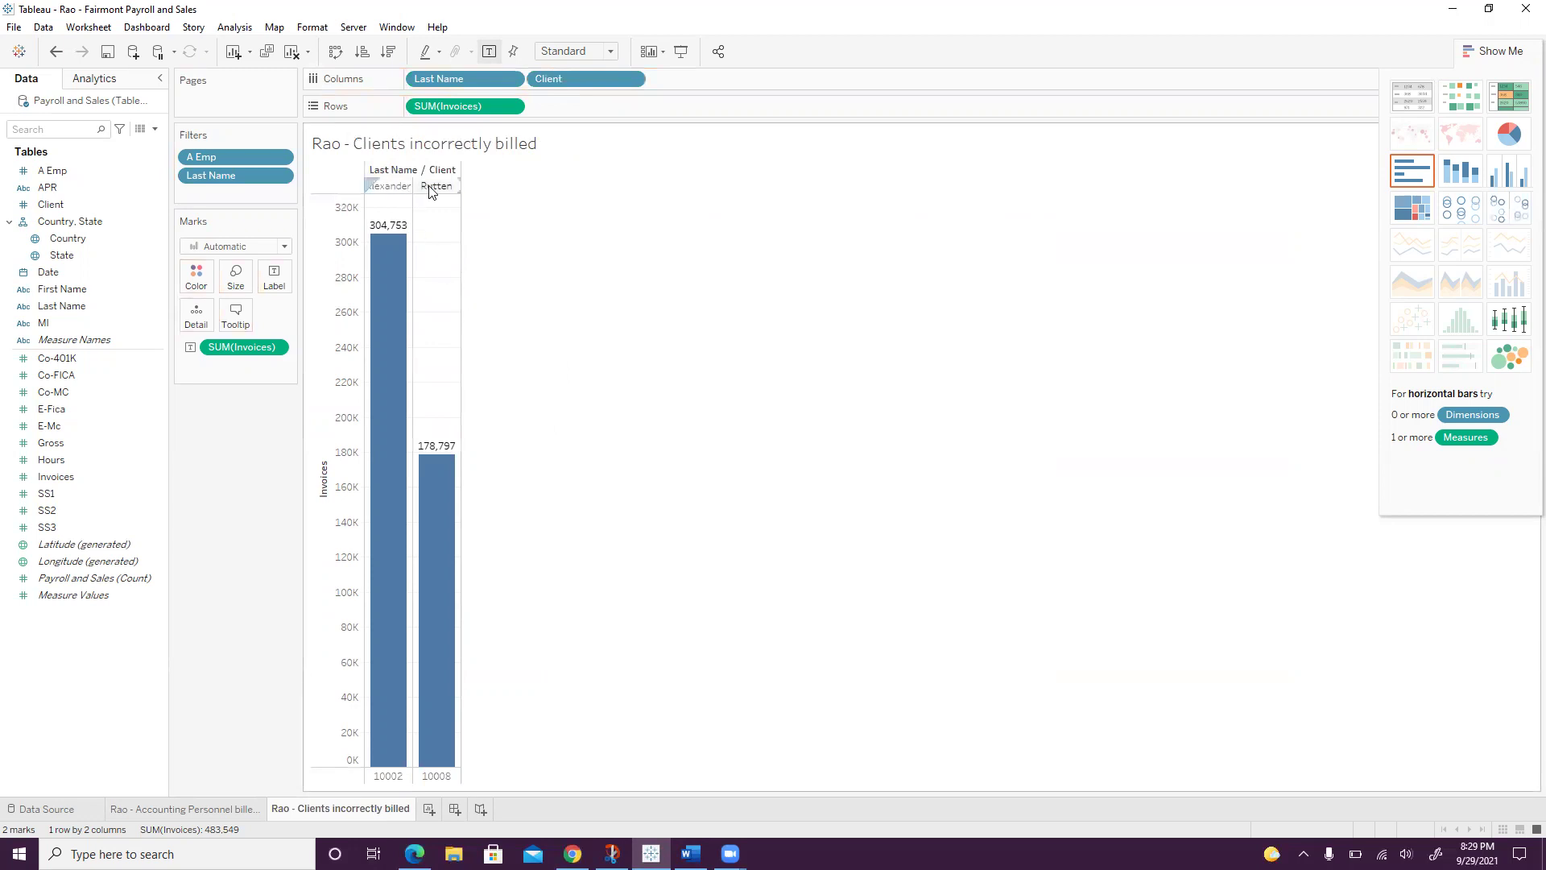
left_click(510, 78)
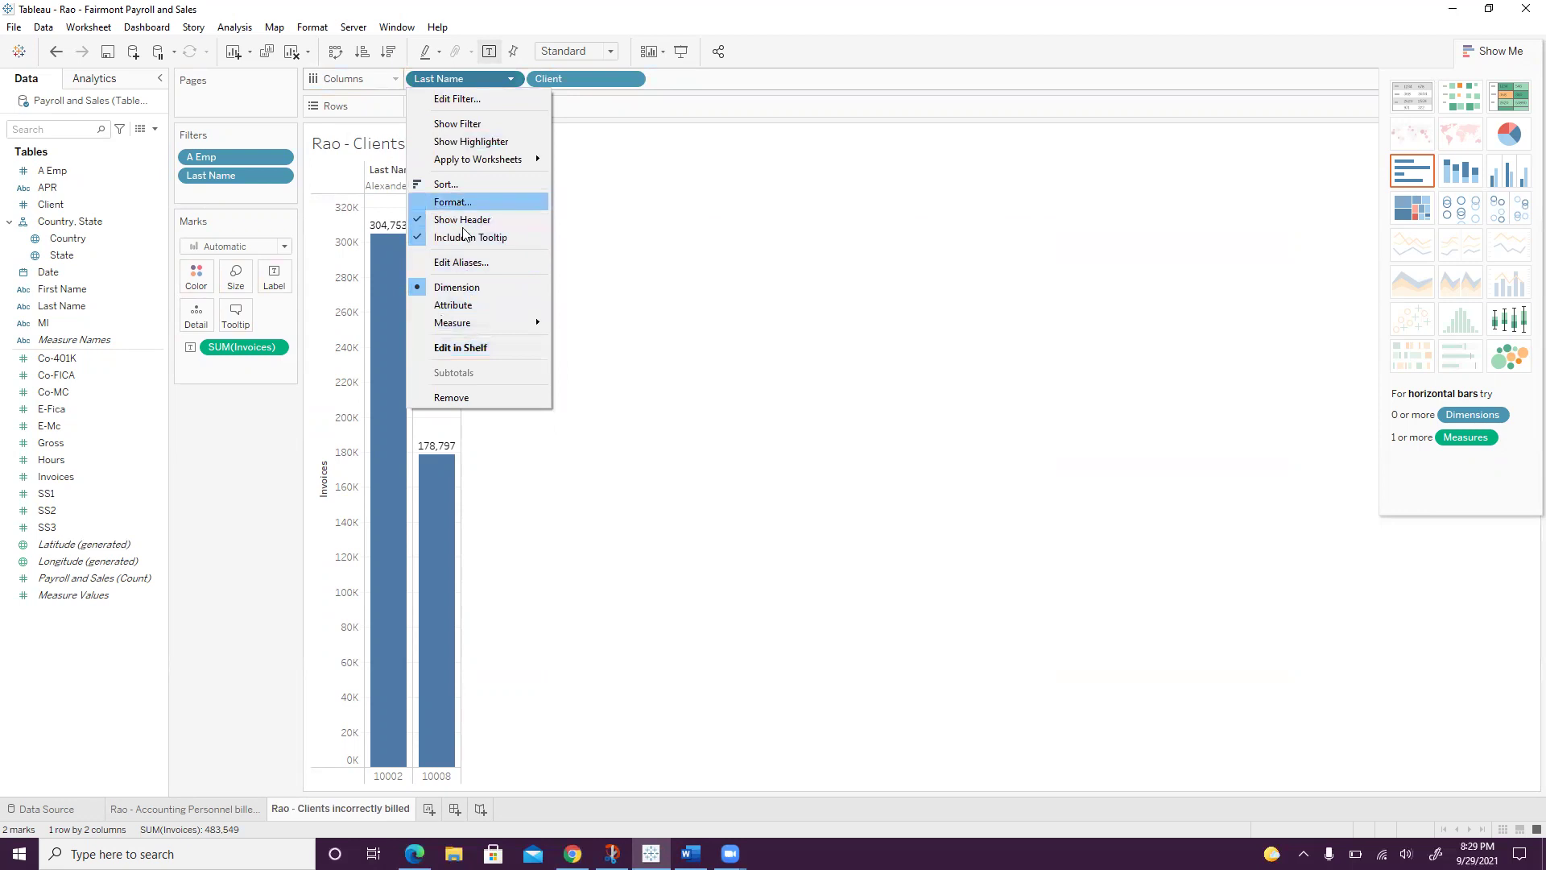
left_click(469, 396)
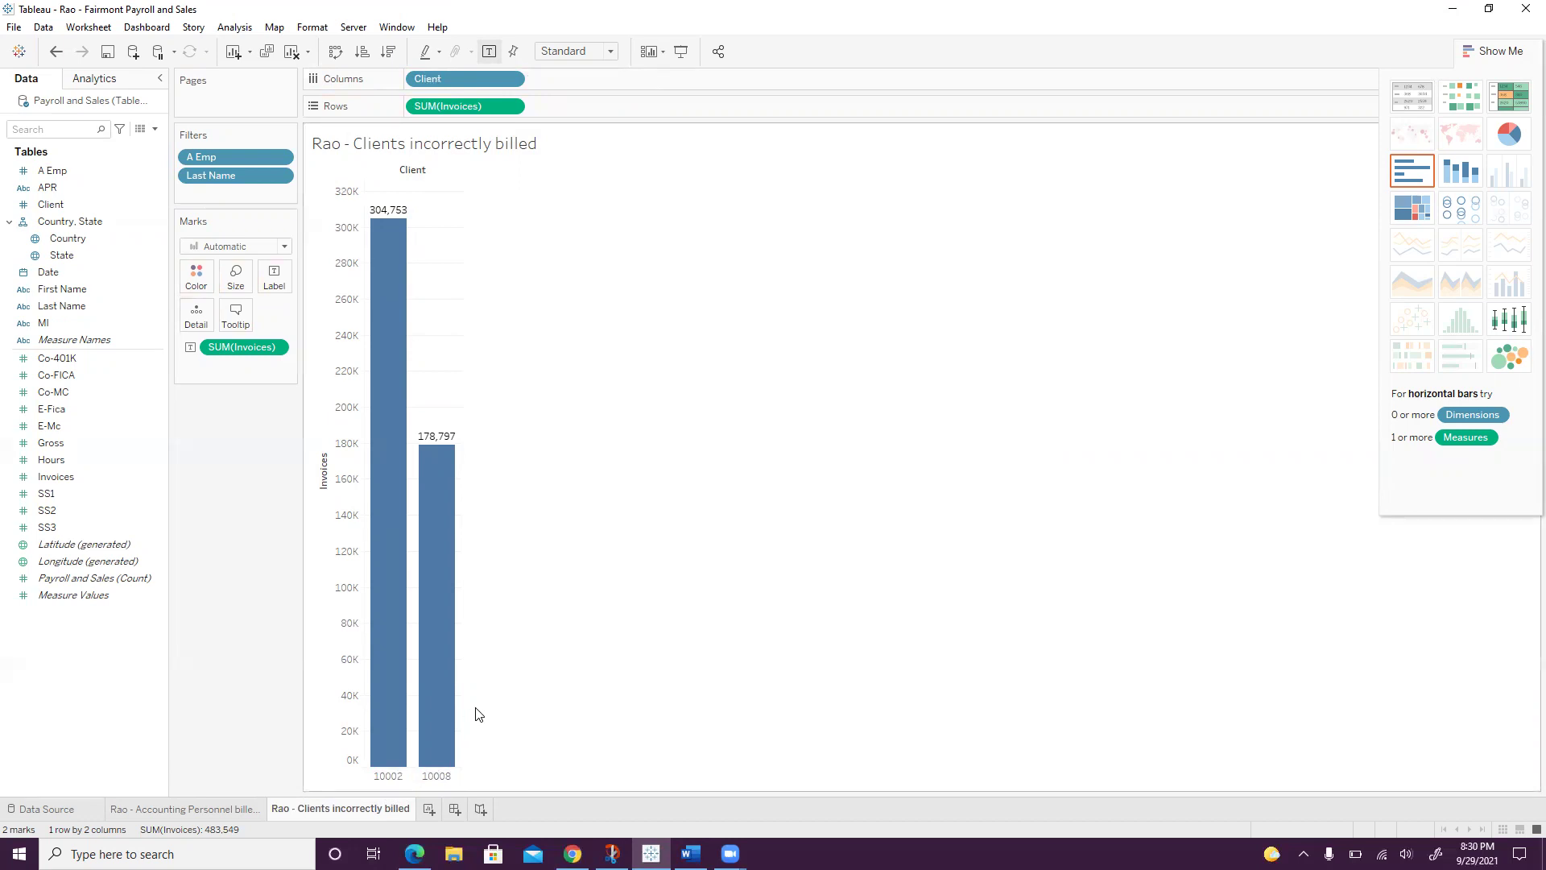
Capture a rectangular snip of the Clients incorrectly billed chart with Snip & Sketch and copy it
left_click(612, 853)
left_click(107, 95)
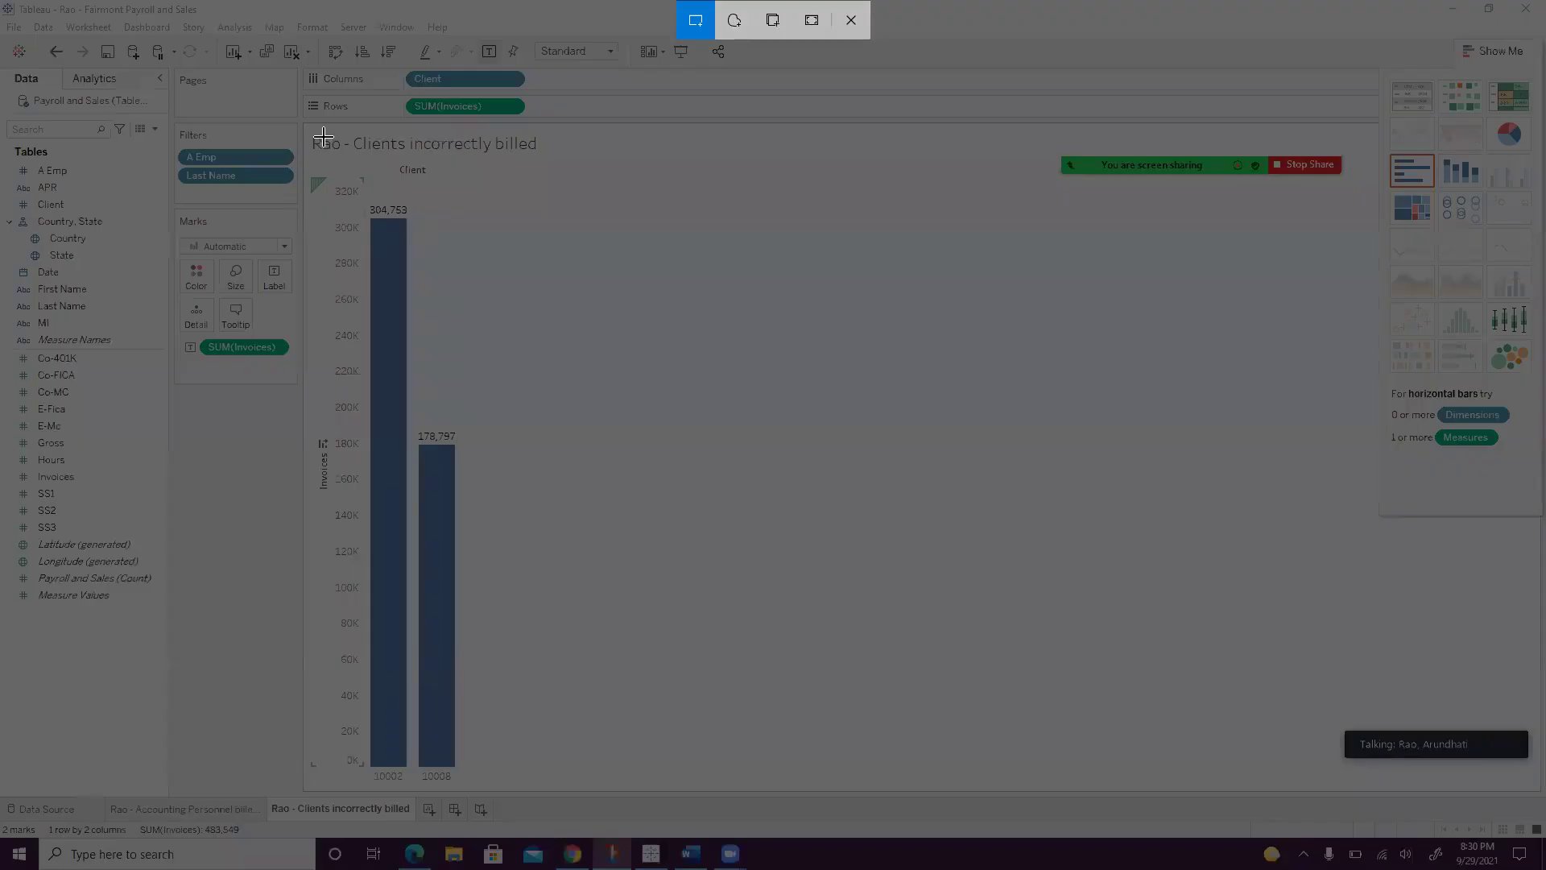
mouse_move(307, 127)
left_mouse_down()
mouse_move(403, 262)
mouse_move(580, 674)
mouse_move(600, 801)
mouse_move(605, 787)
left_mouse_up()
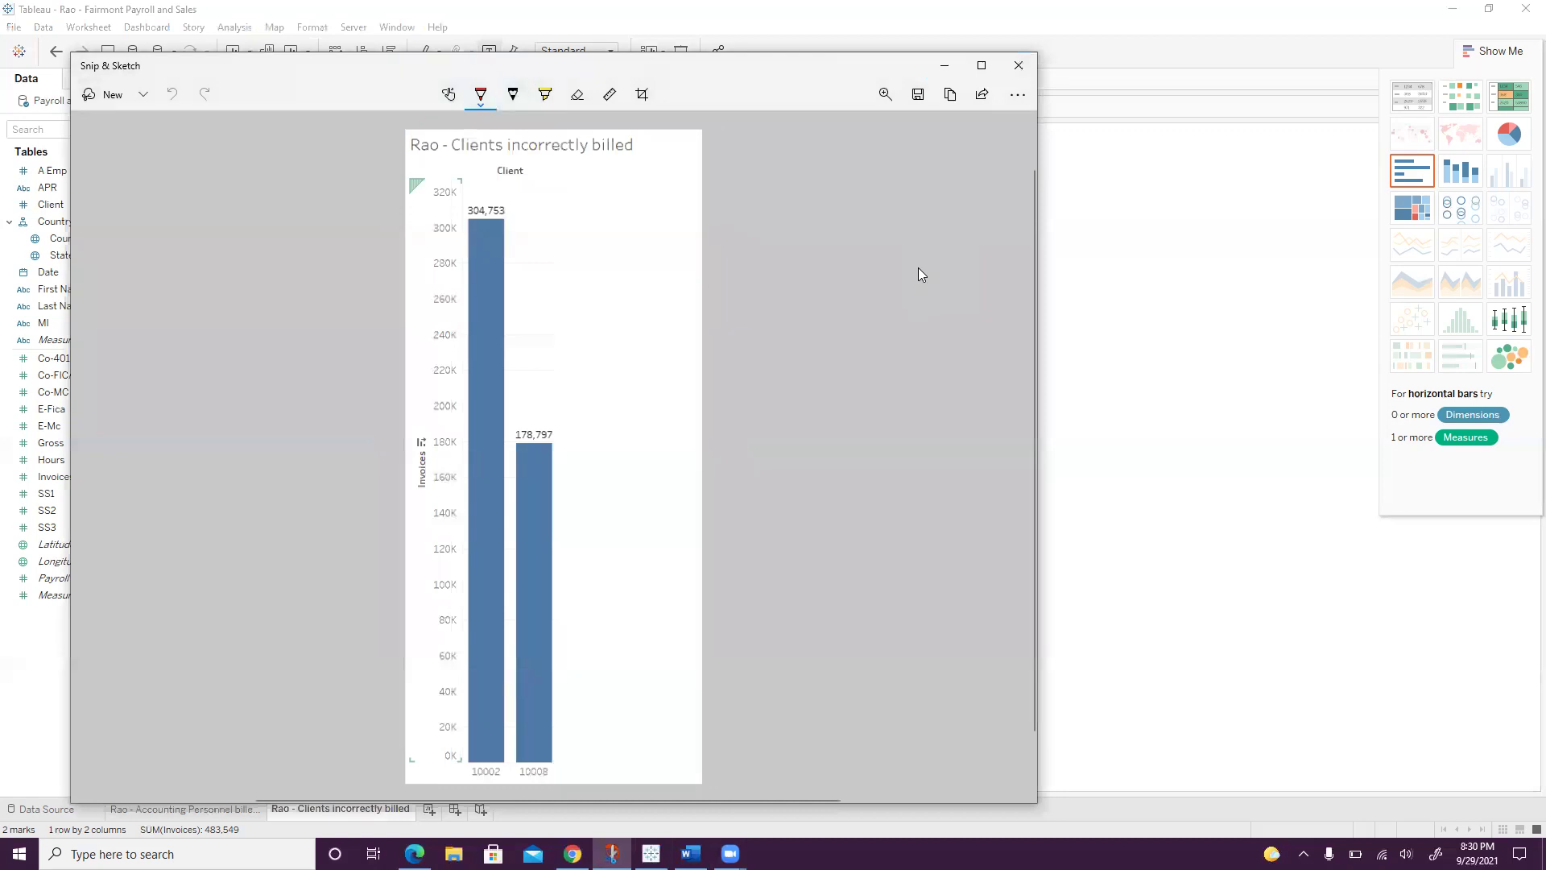
left_click(950, 95)
Switch to the Word document, paste the client chart beside the first chart and scale it to about the same height
left_click(690, 853)
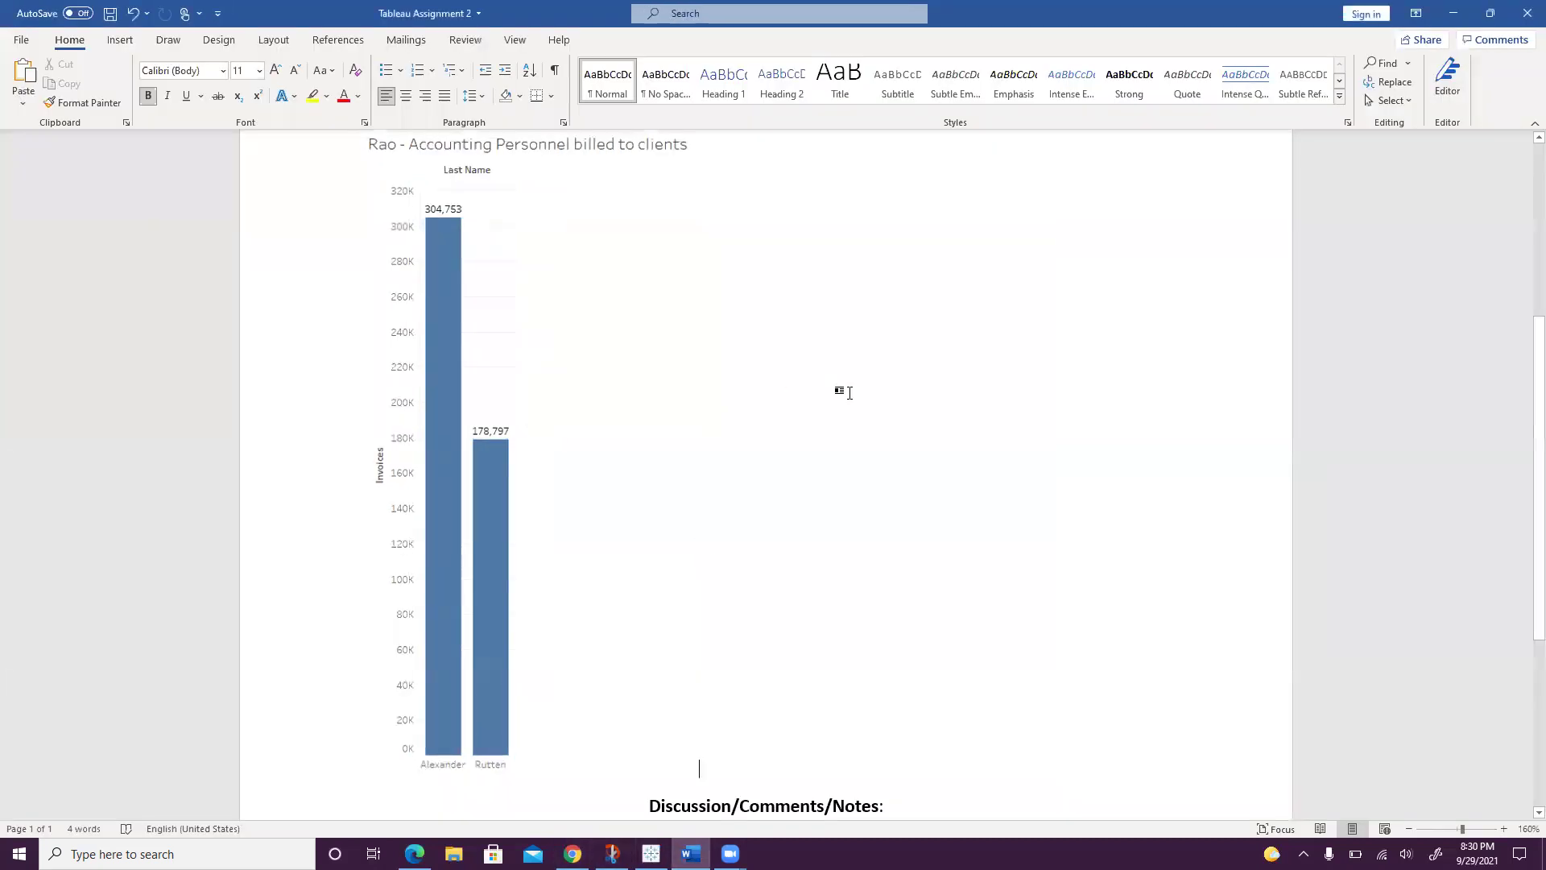
left_click(24, 74)
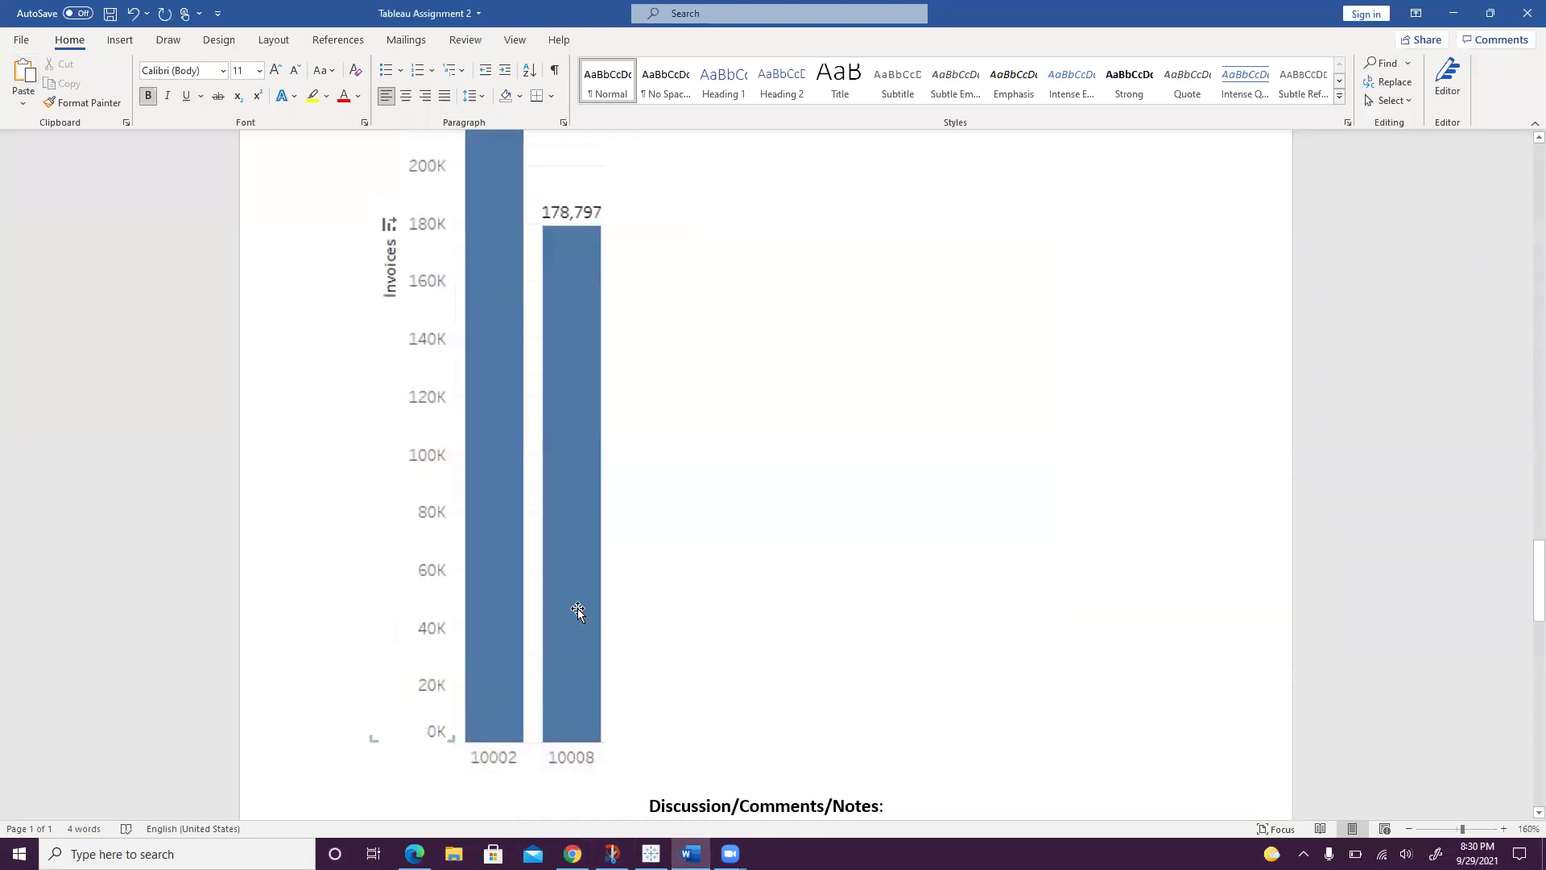
left_click(577, 609)
scroll(669, 534, "down", 4)
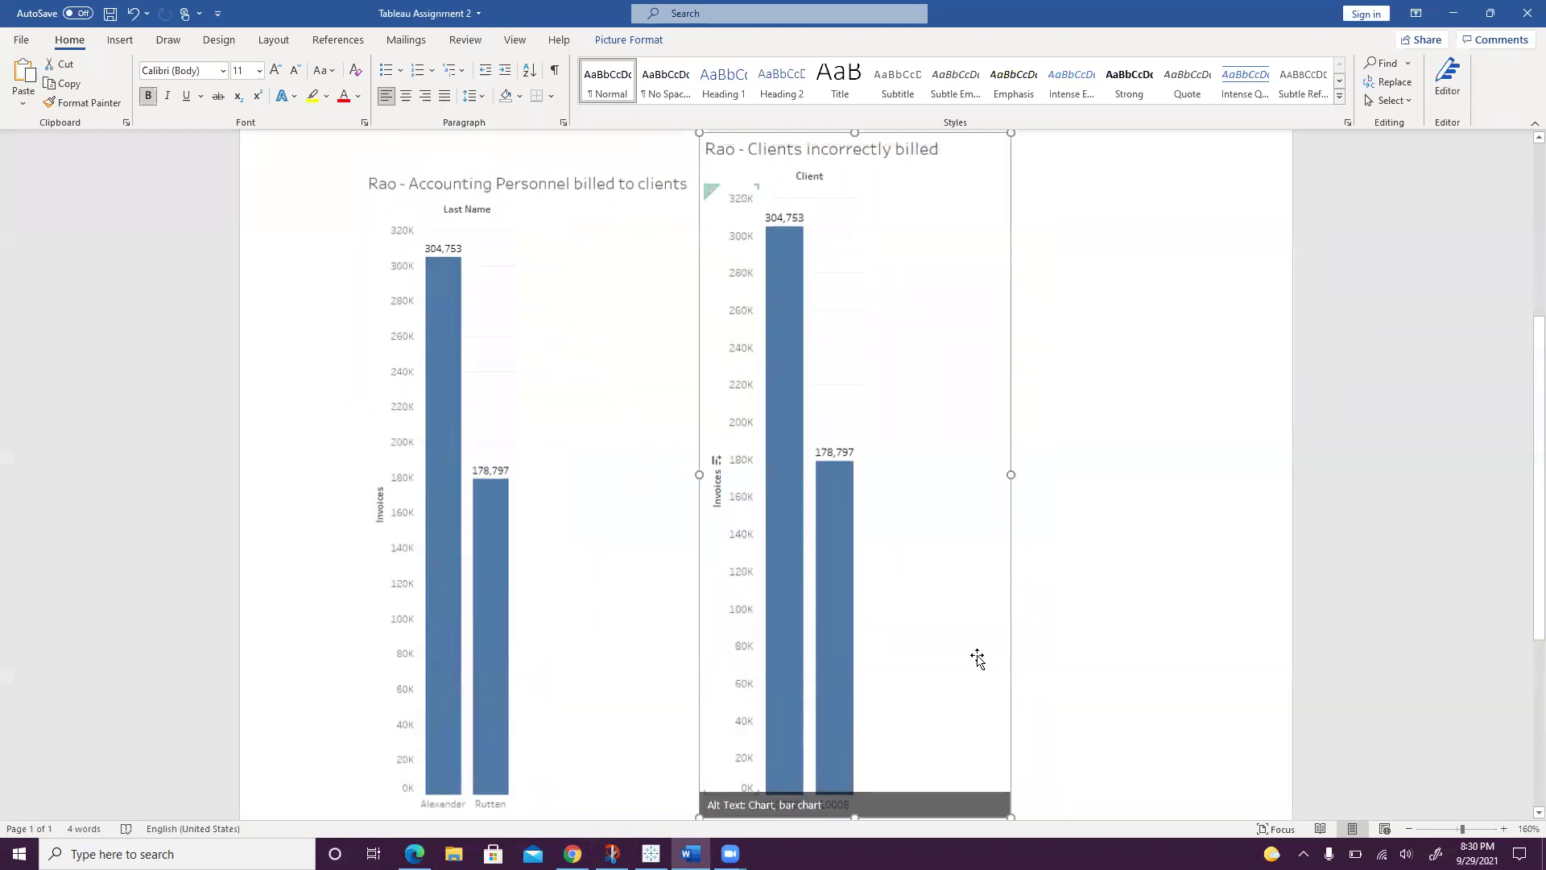
left_click_drag(1011, 816, 842, 564)
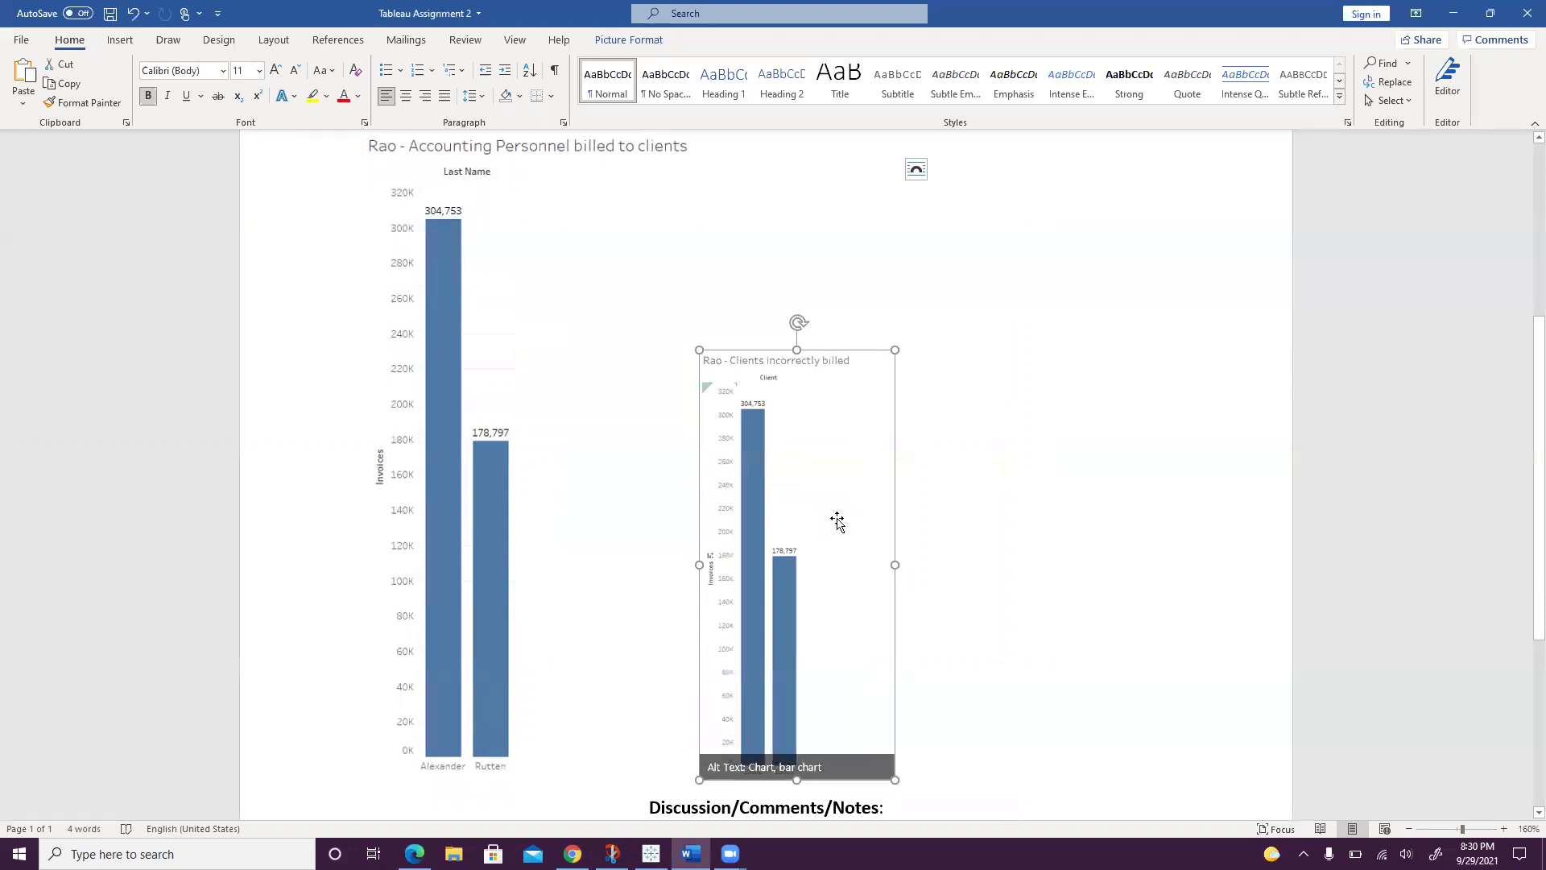
left_click_drag(894, 350, 929, 137)
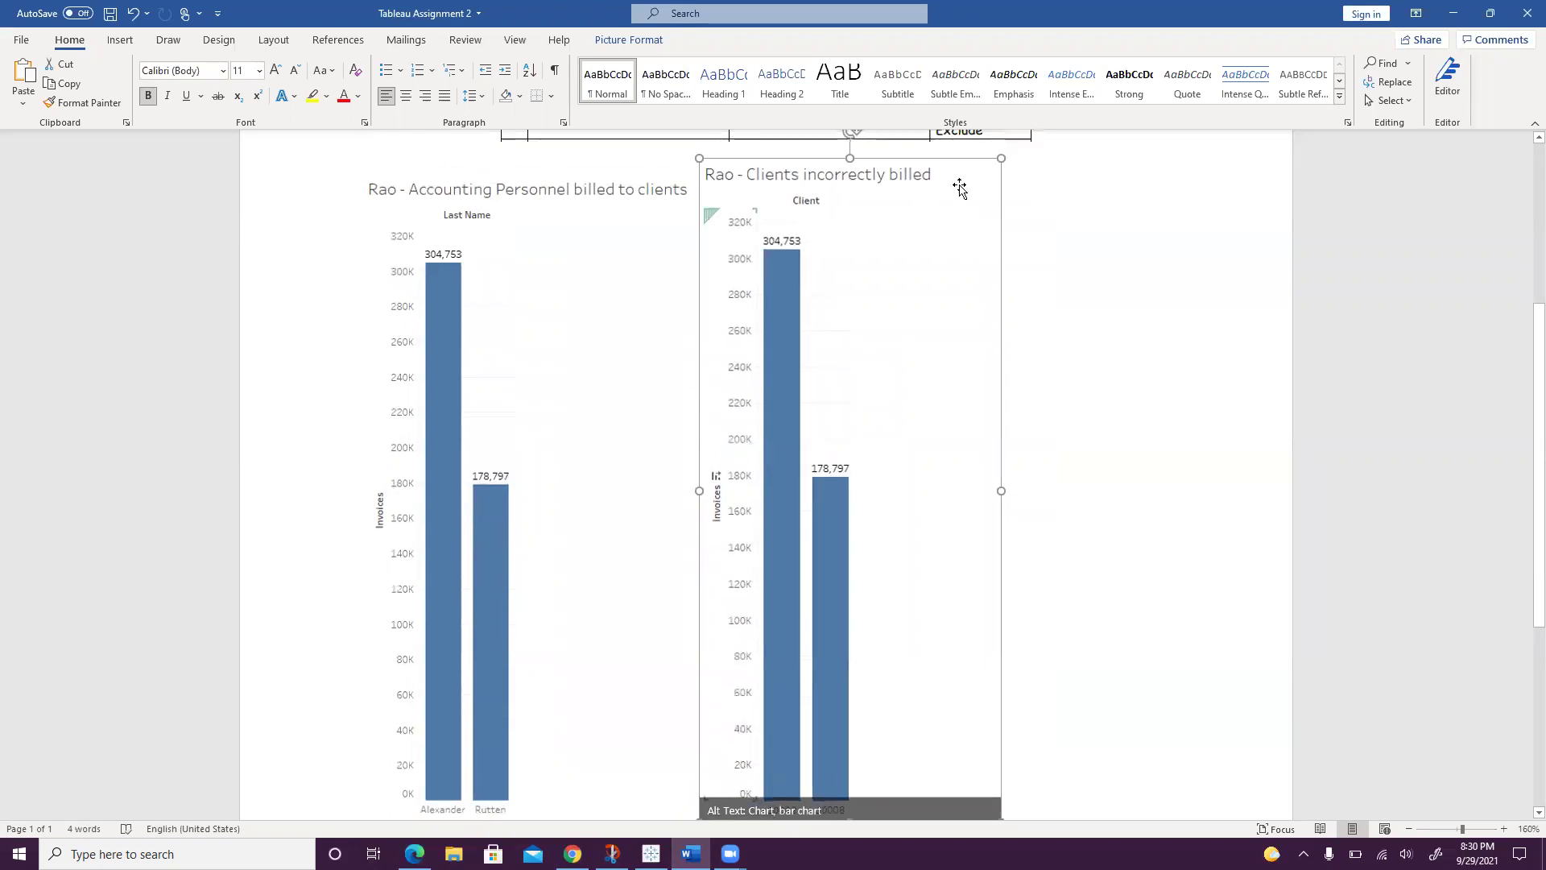
left_click(1079, 383)
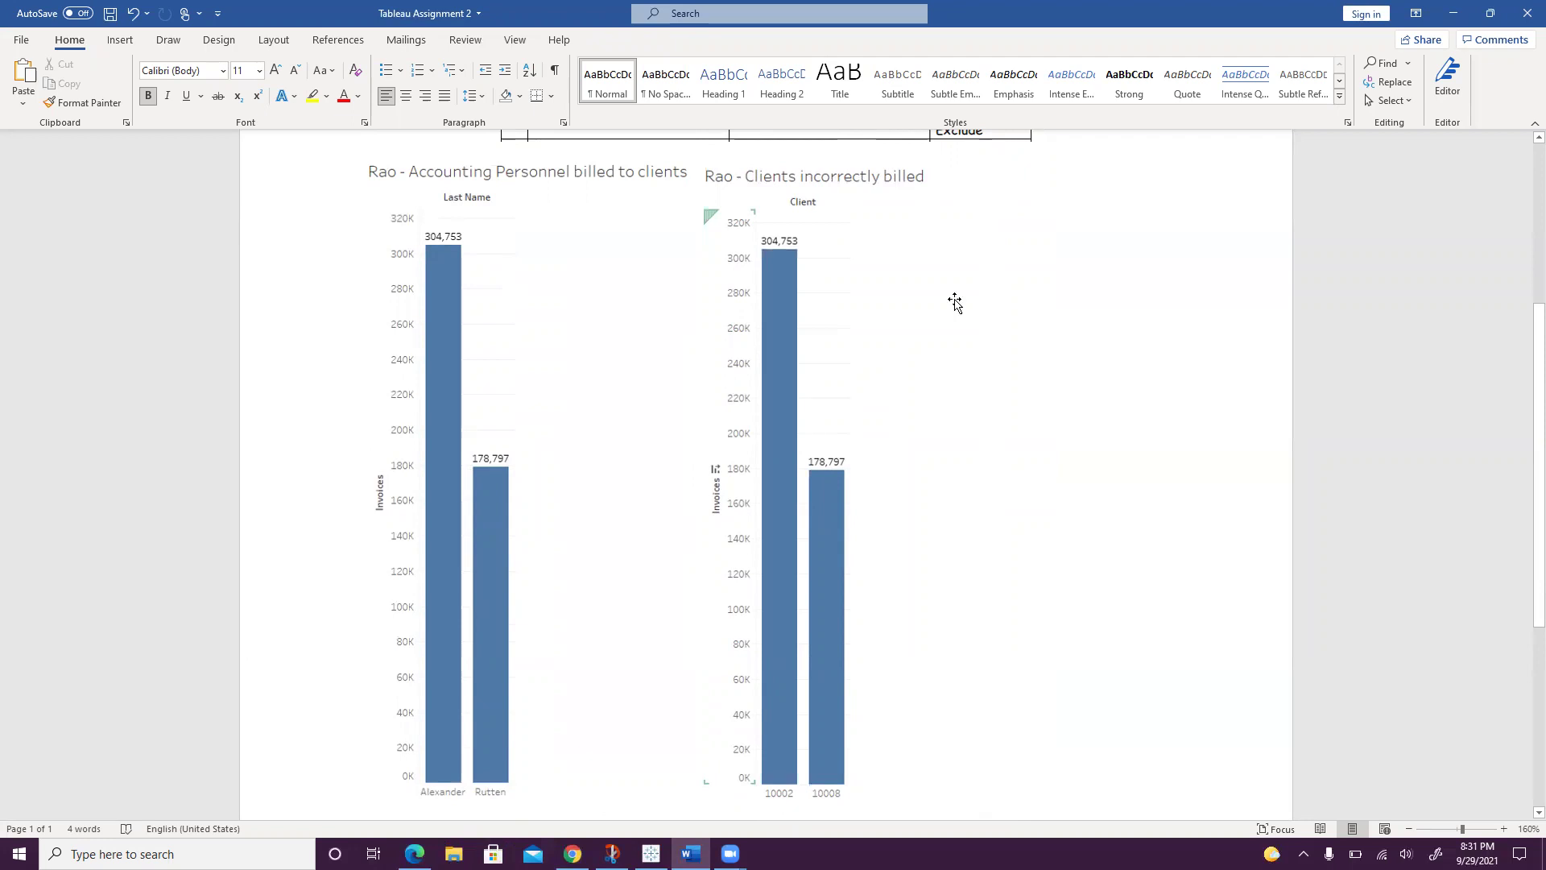
Place the insertion point in the blank space below the Discussion/Comments/Notes heading
scroll(1039, 593, "down", 3)
left_click(763, 663)
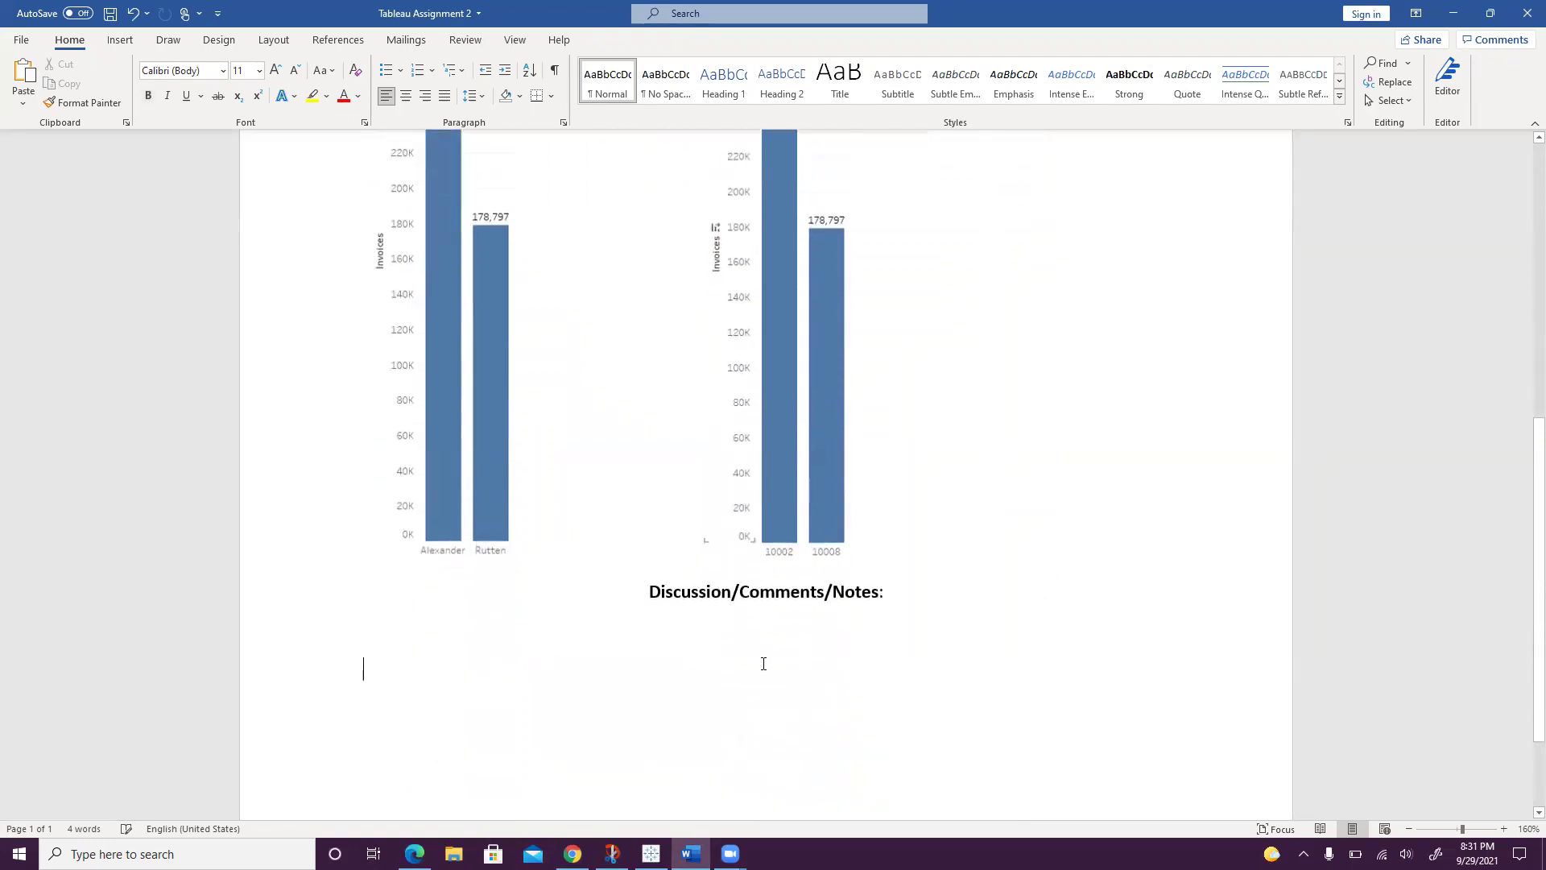